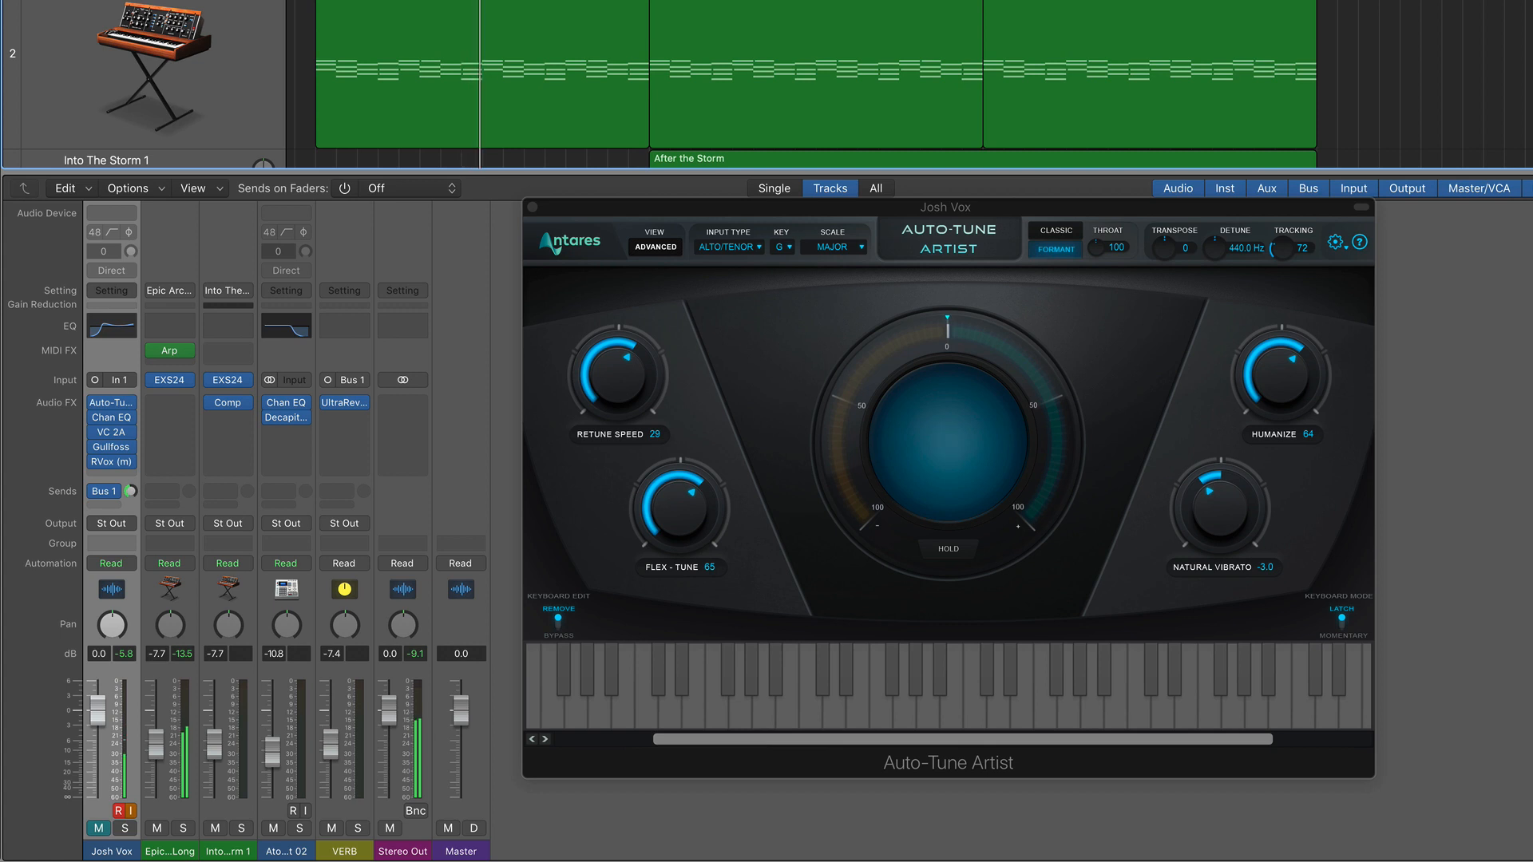
Step: Stop playback and inspect the plug-in's settings options, including Use Low Latency
key("space")
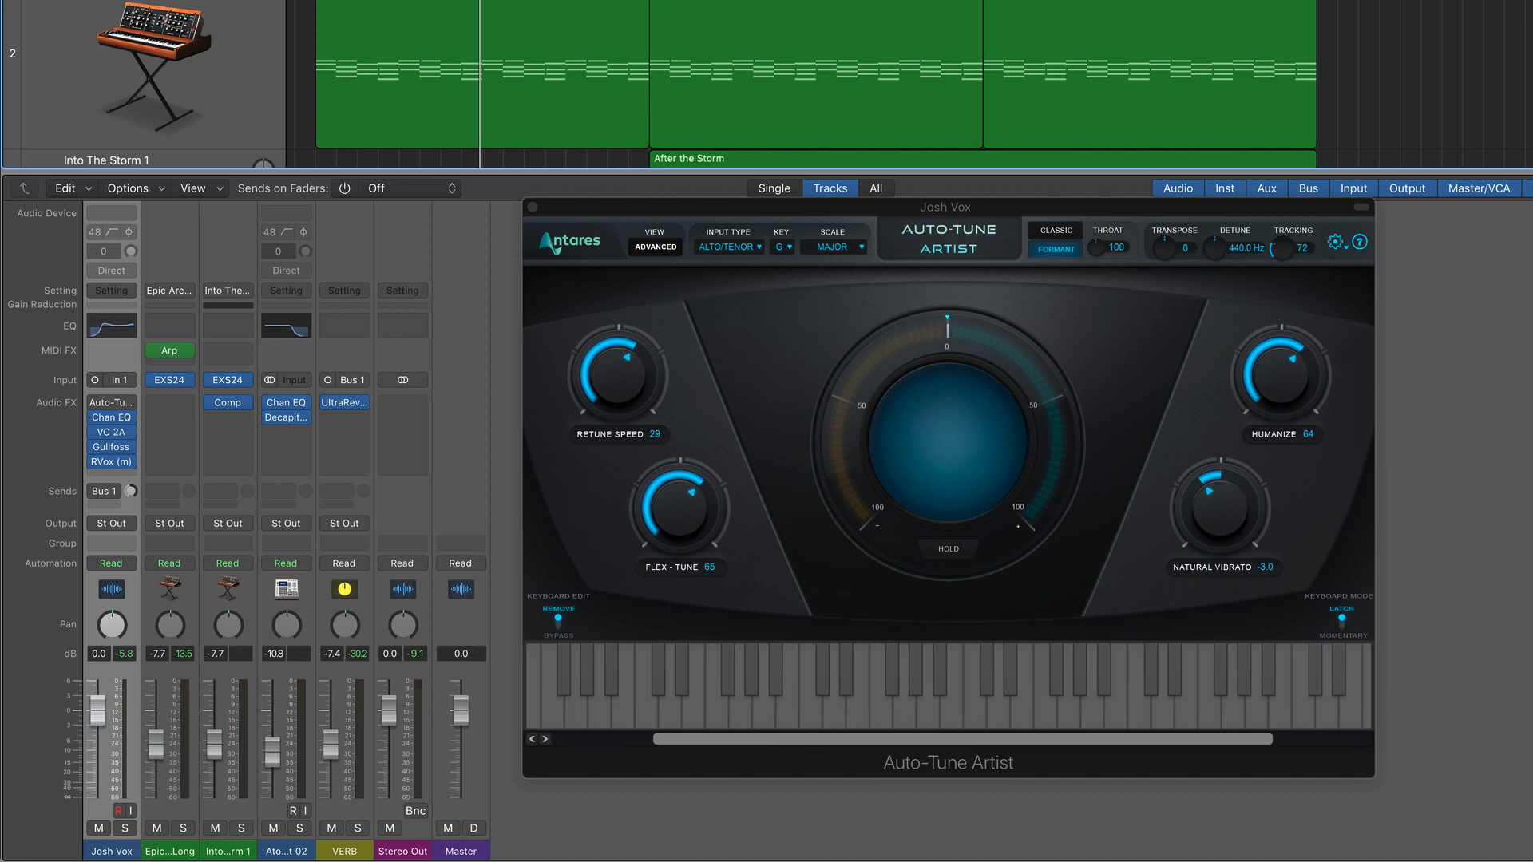
left_click(754, 290)
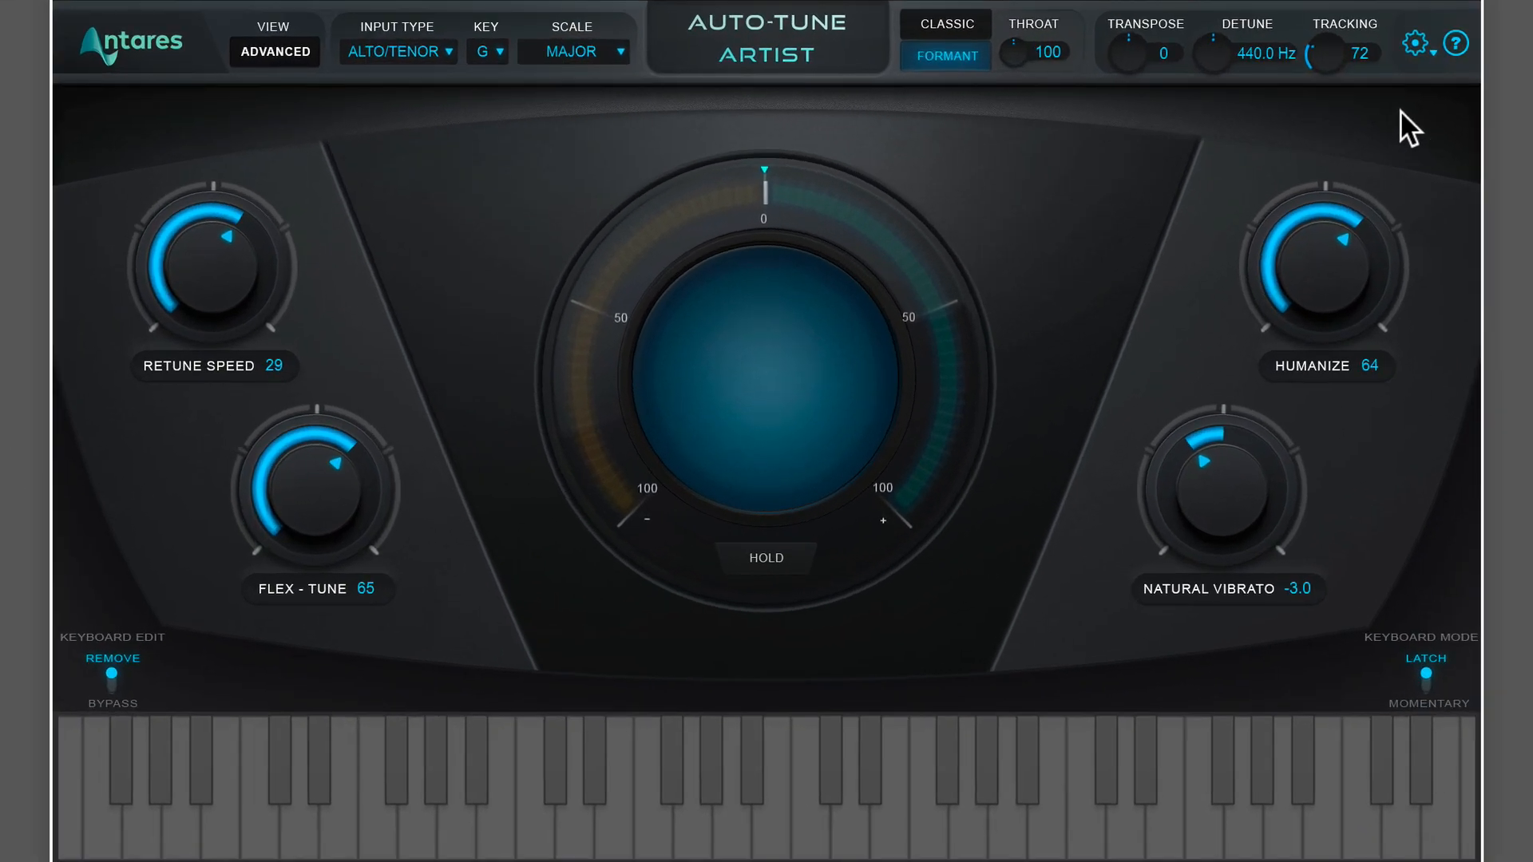
left_click(1420, 48)
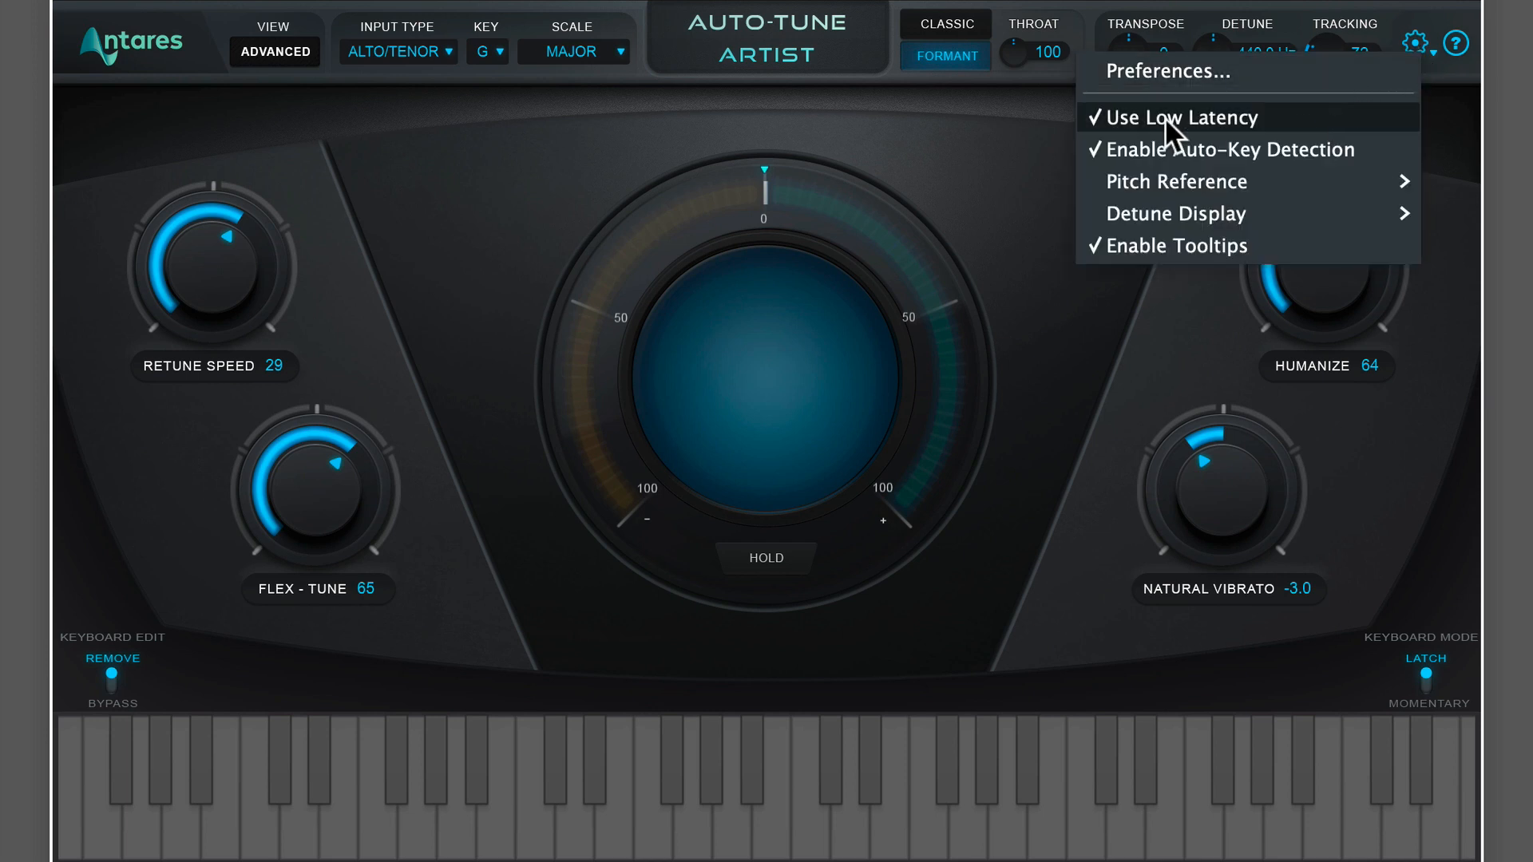
left_click(967, 136)
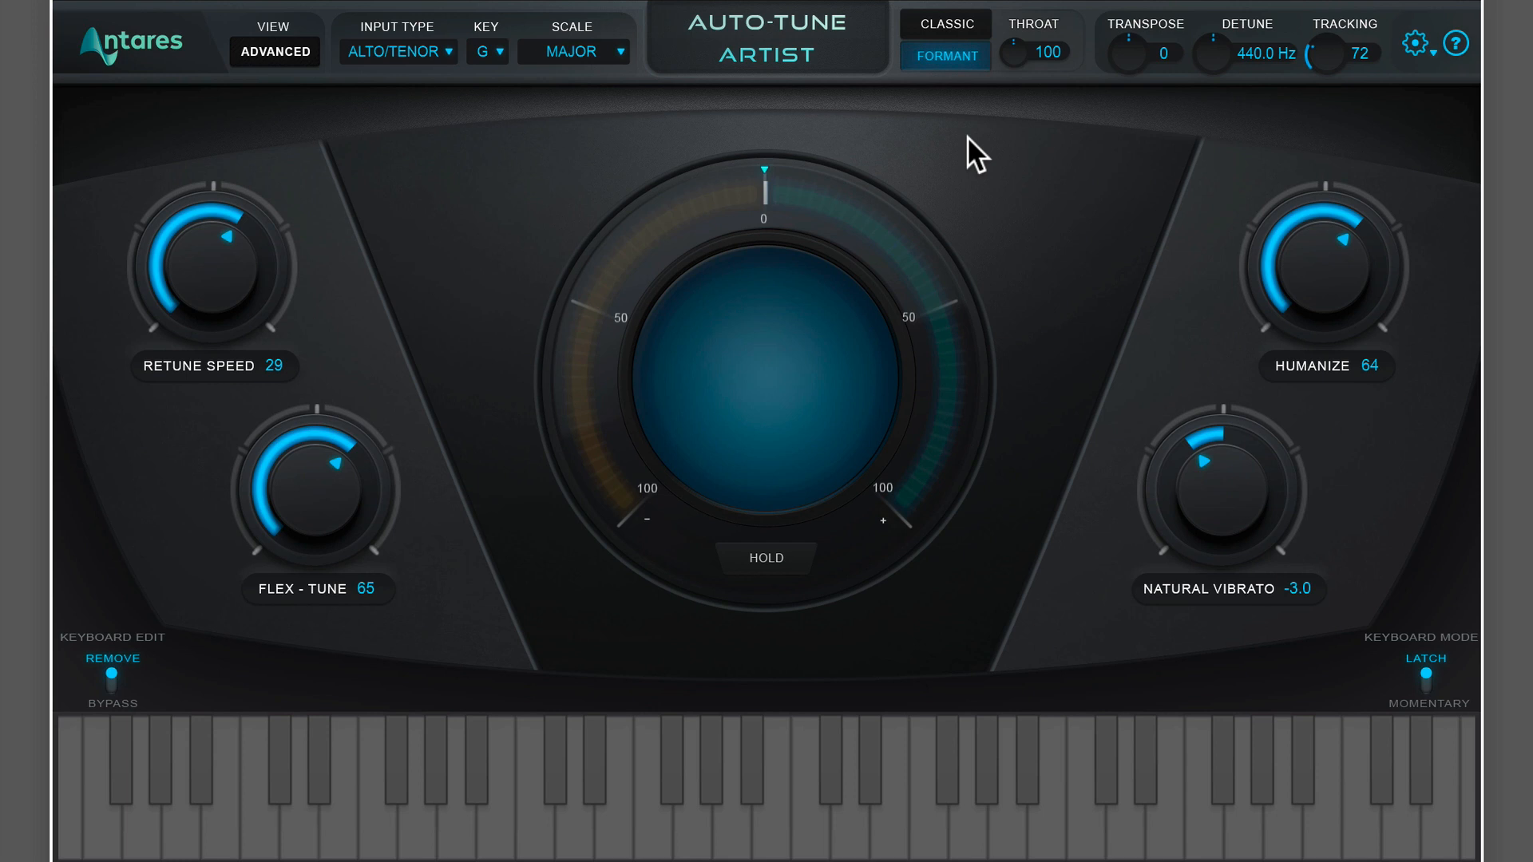
Step: Review the available input types and scales, and choose G as the key
left_click(416, 58)
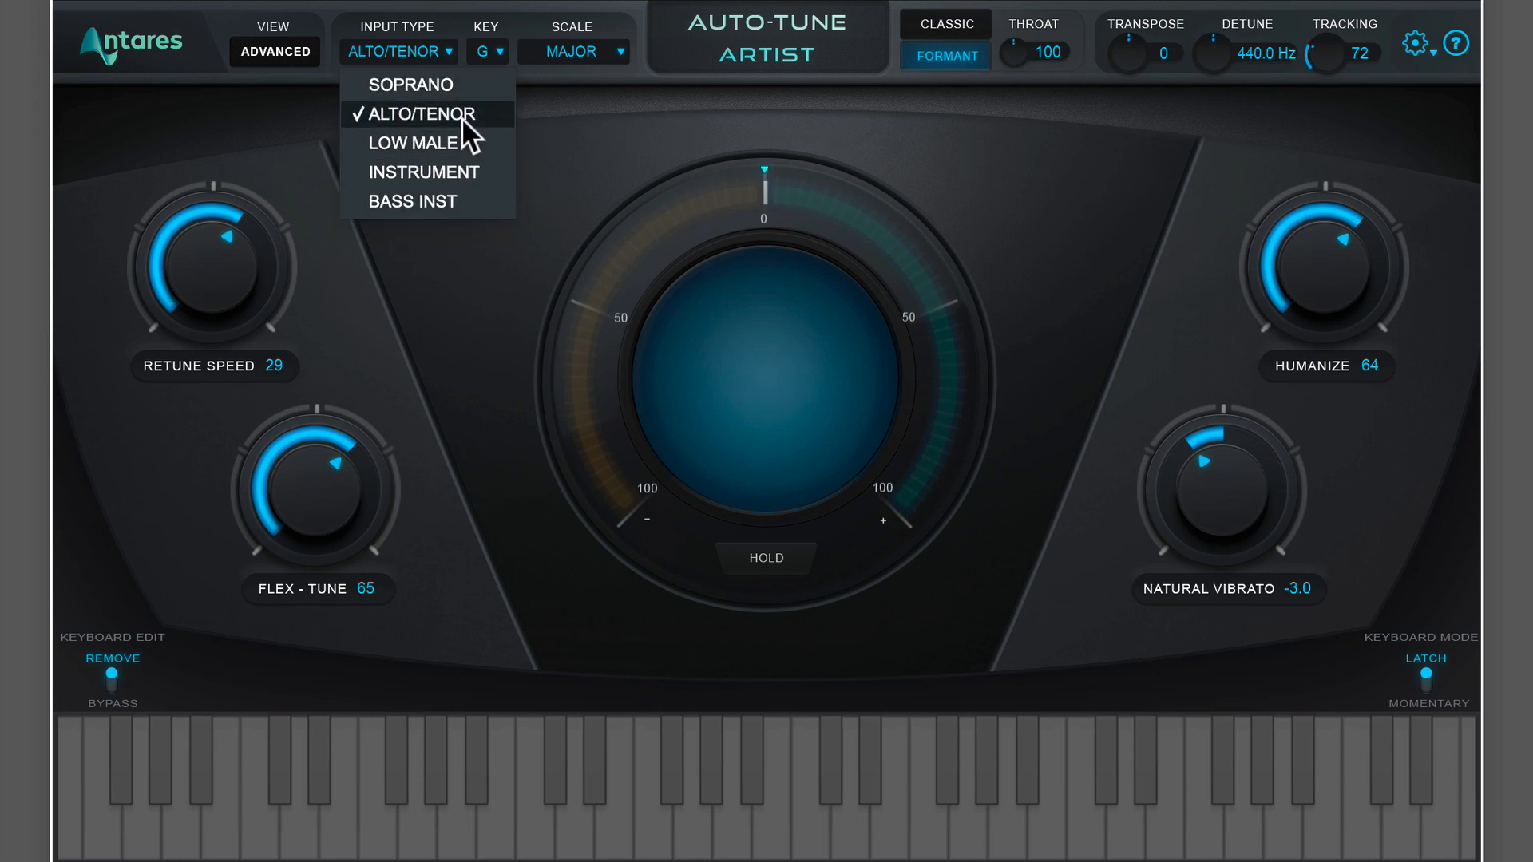
left_click(559, 112)
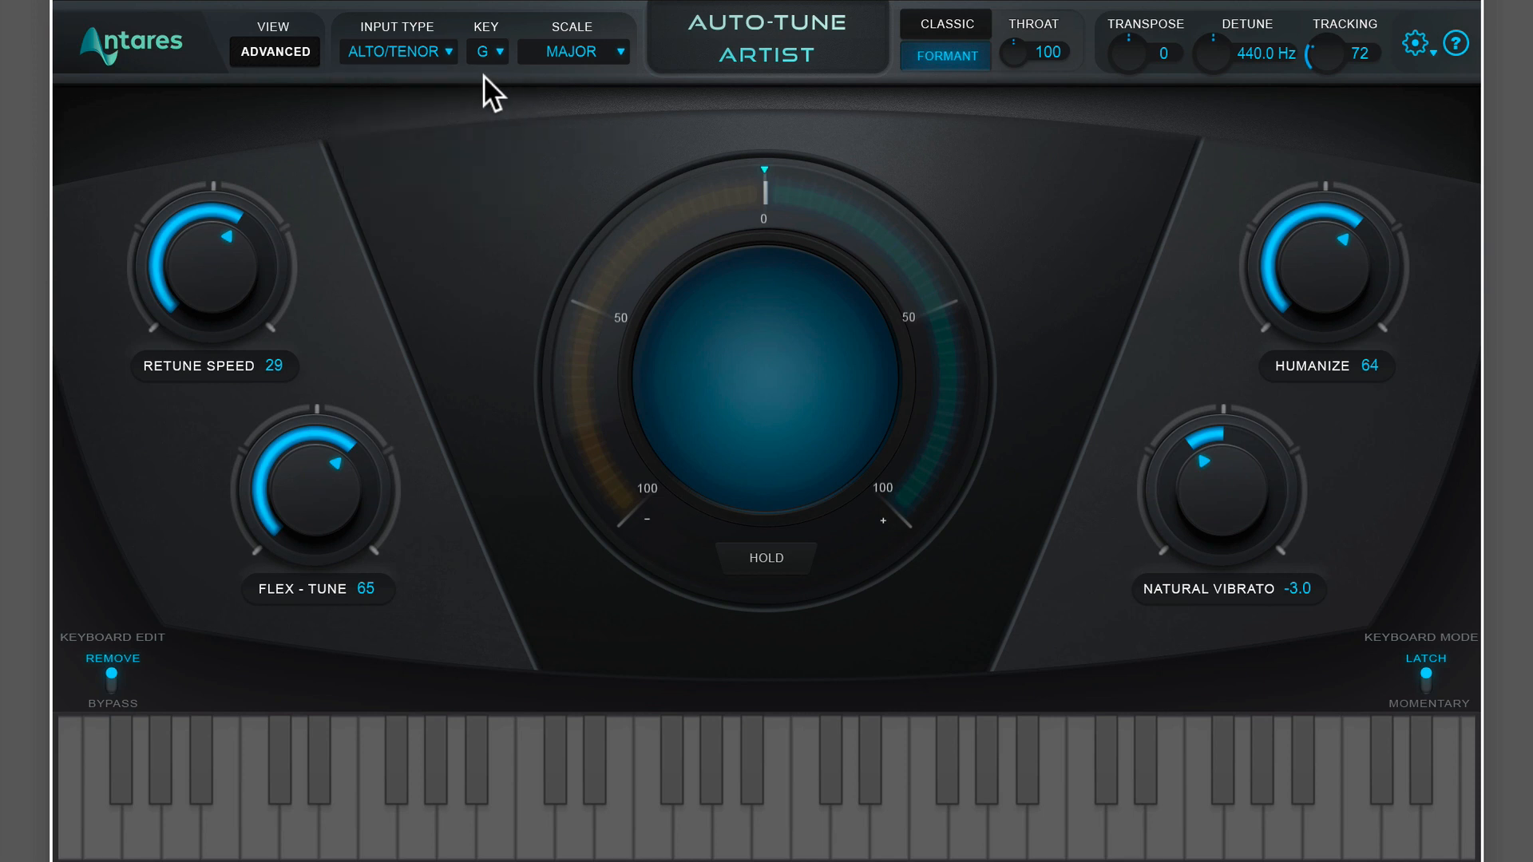
left_click(566, 56)
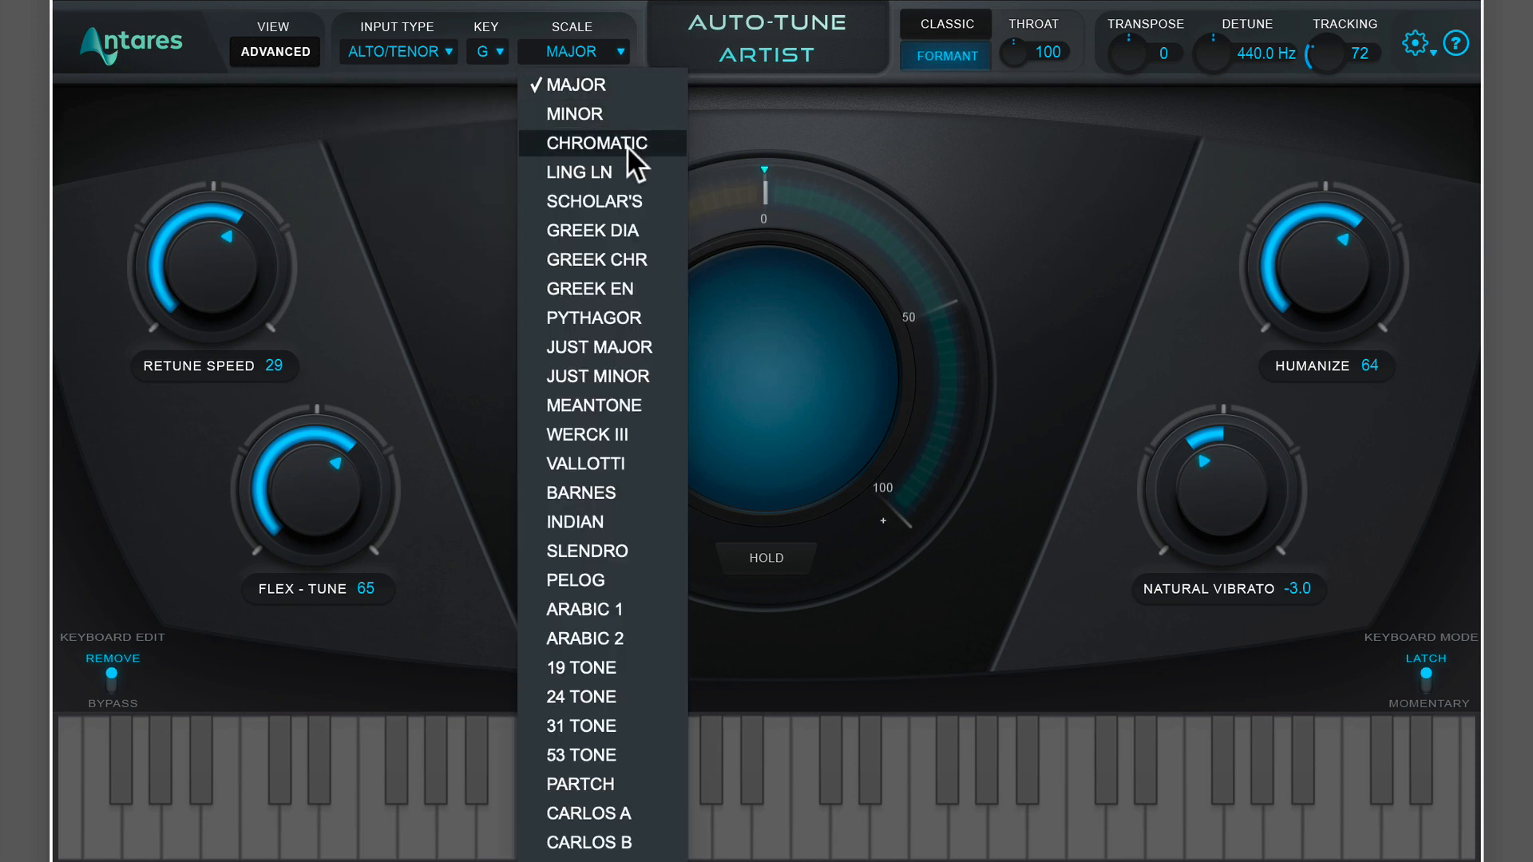
left_click(487, 226)
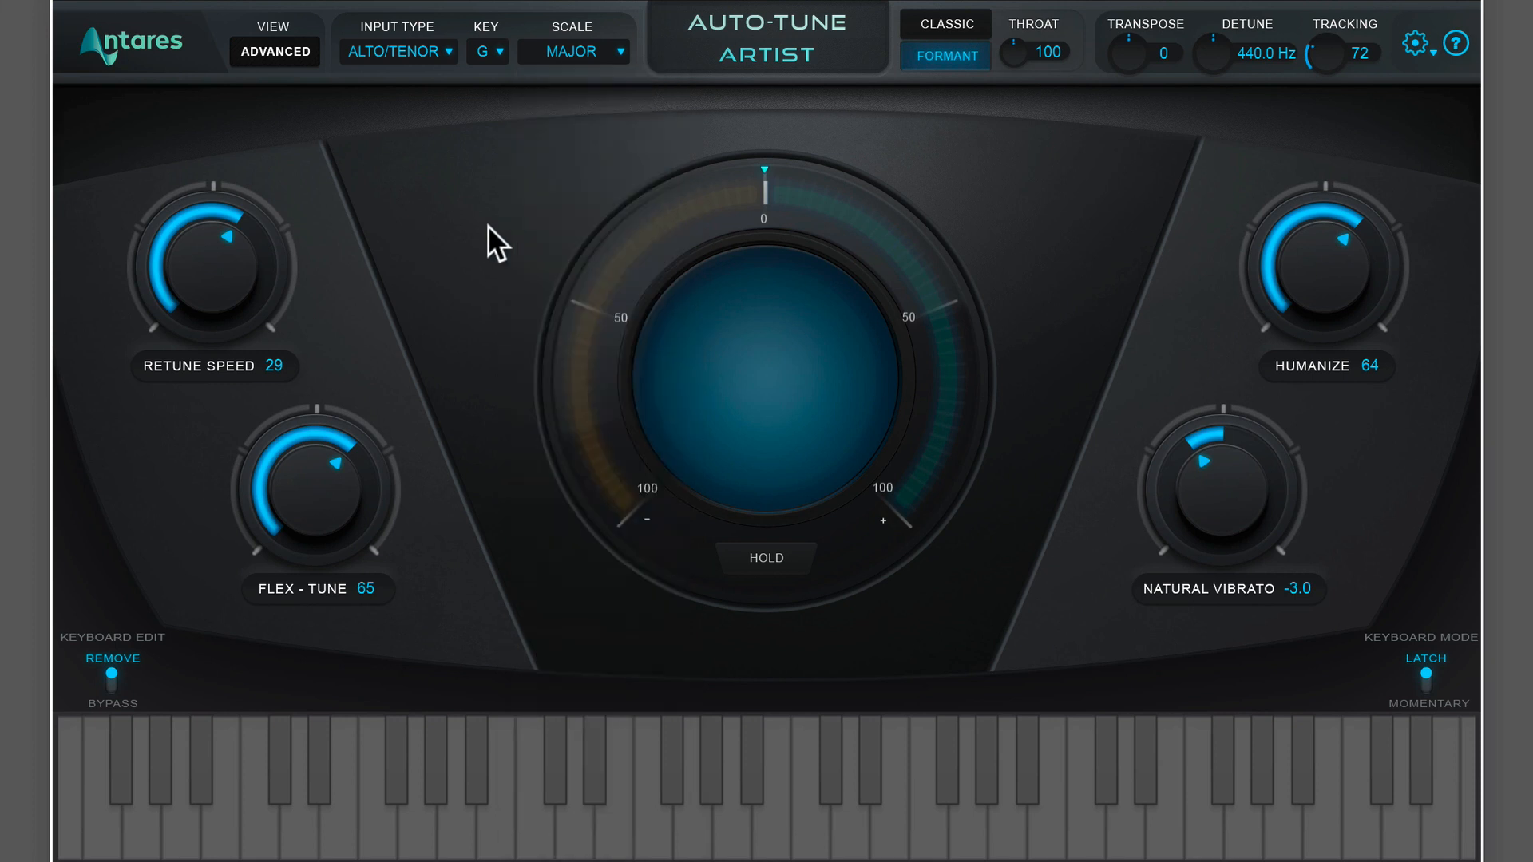
left_click(499, 53)
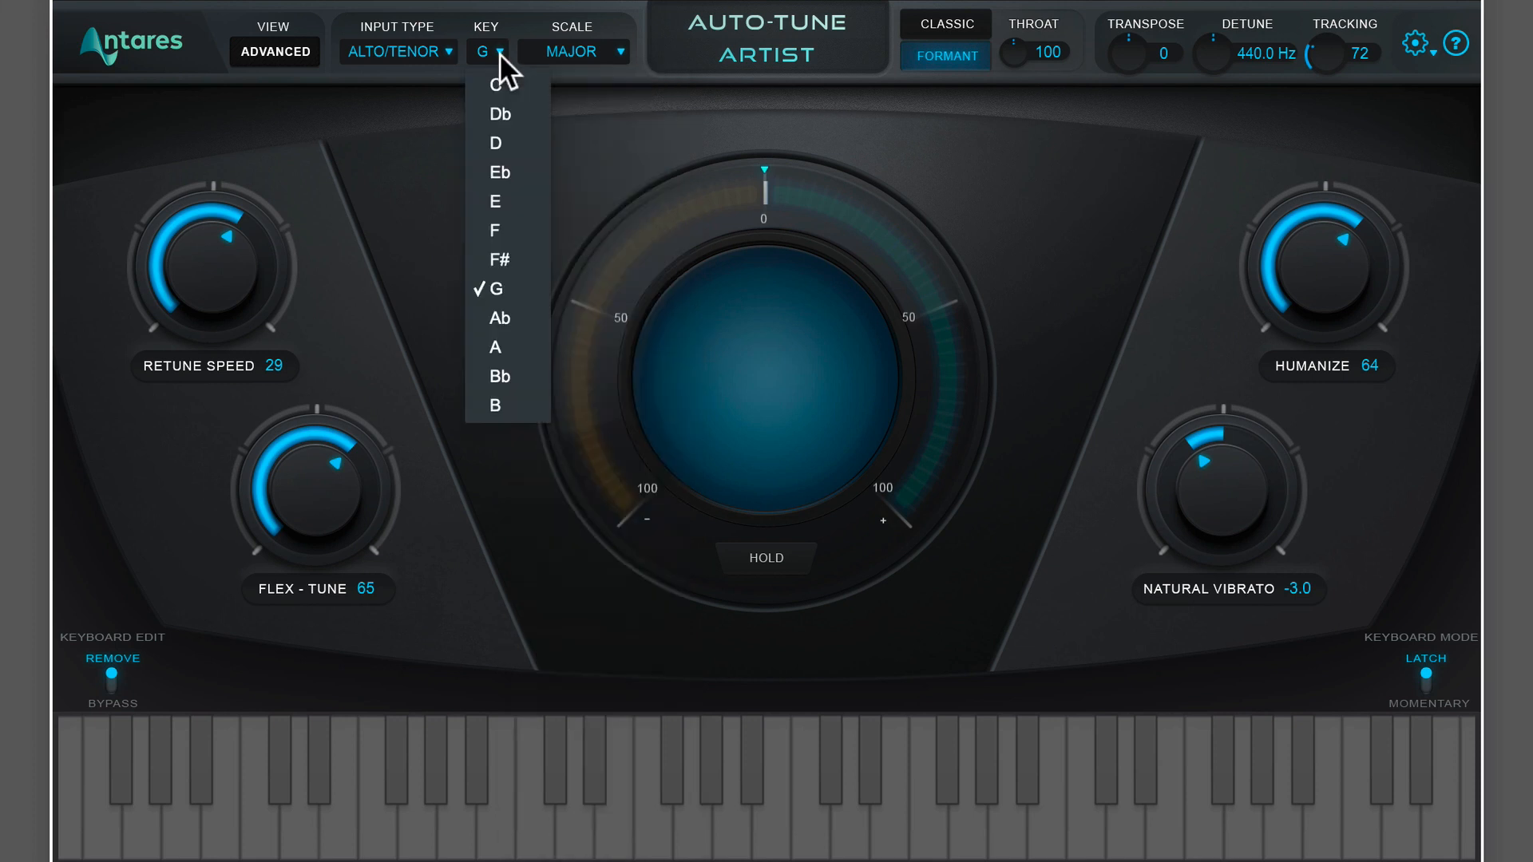
left_click(509, 283)
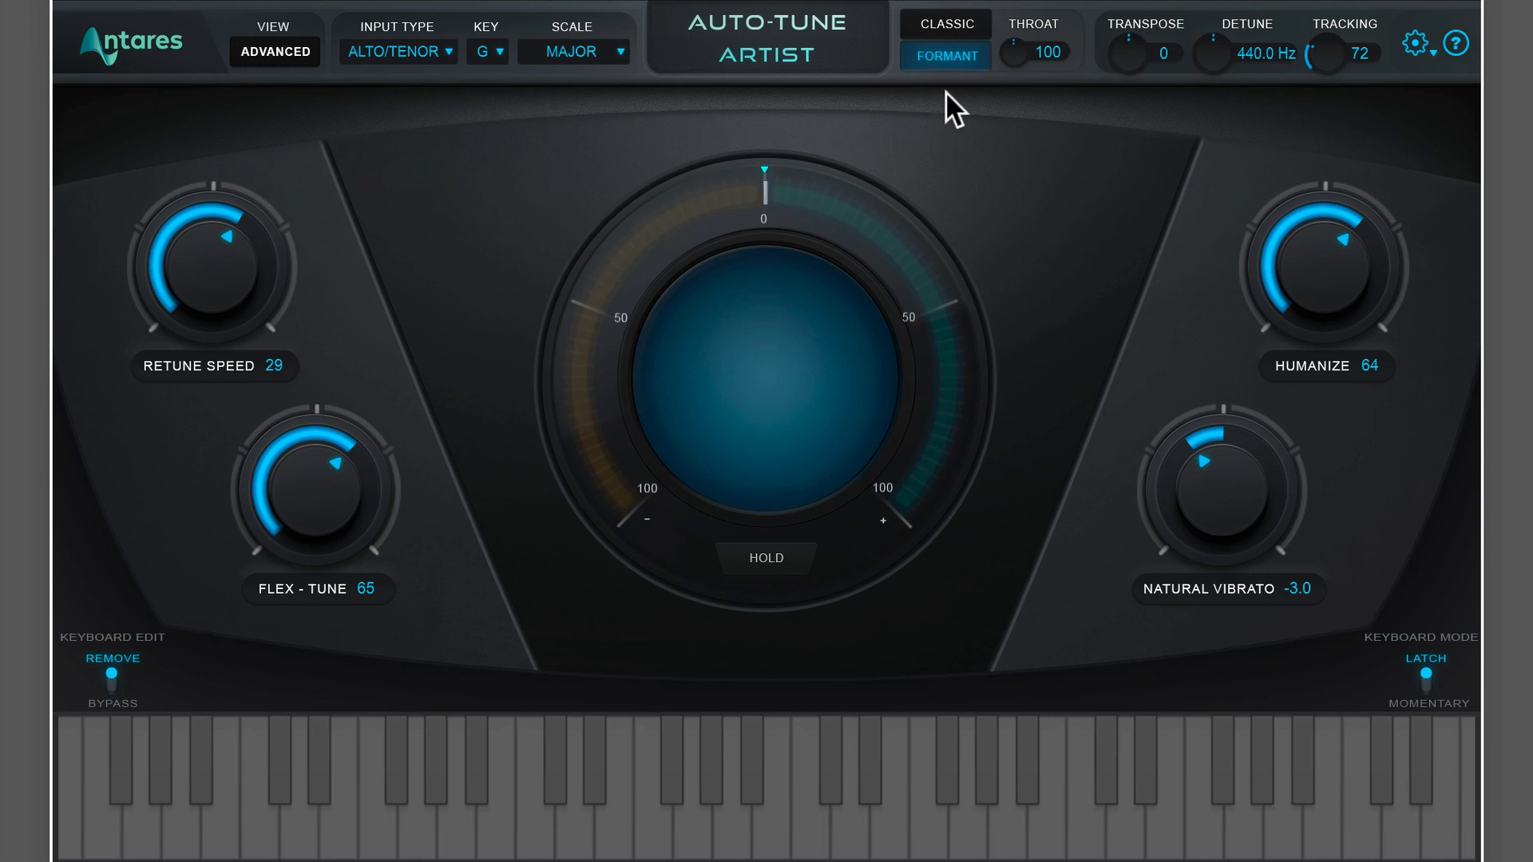
Step: Try out Classic mode and a raised Transpose value
left_click(946, 25)
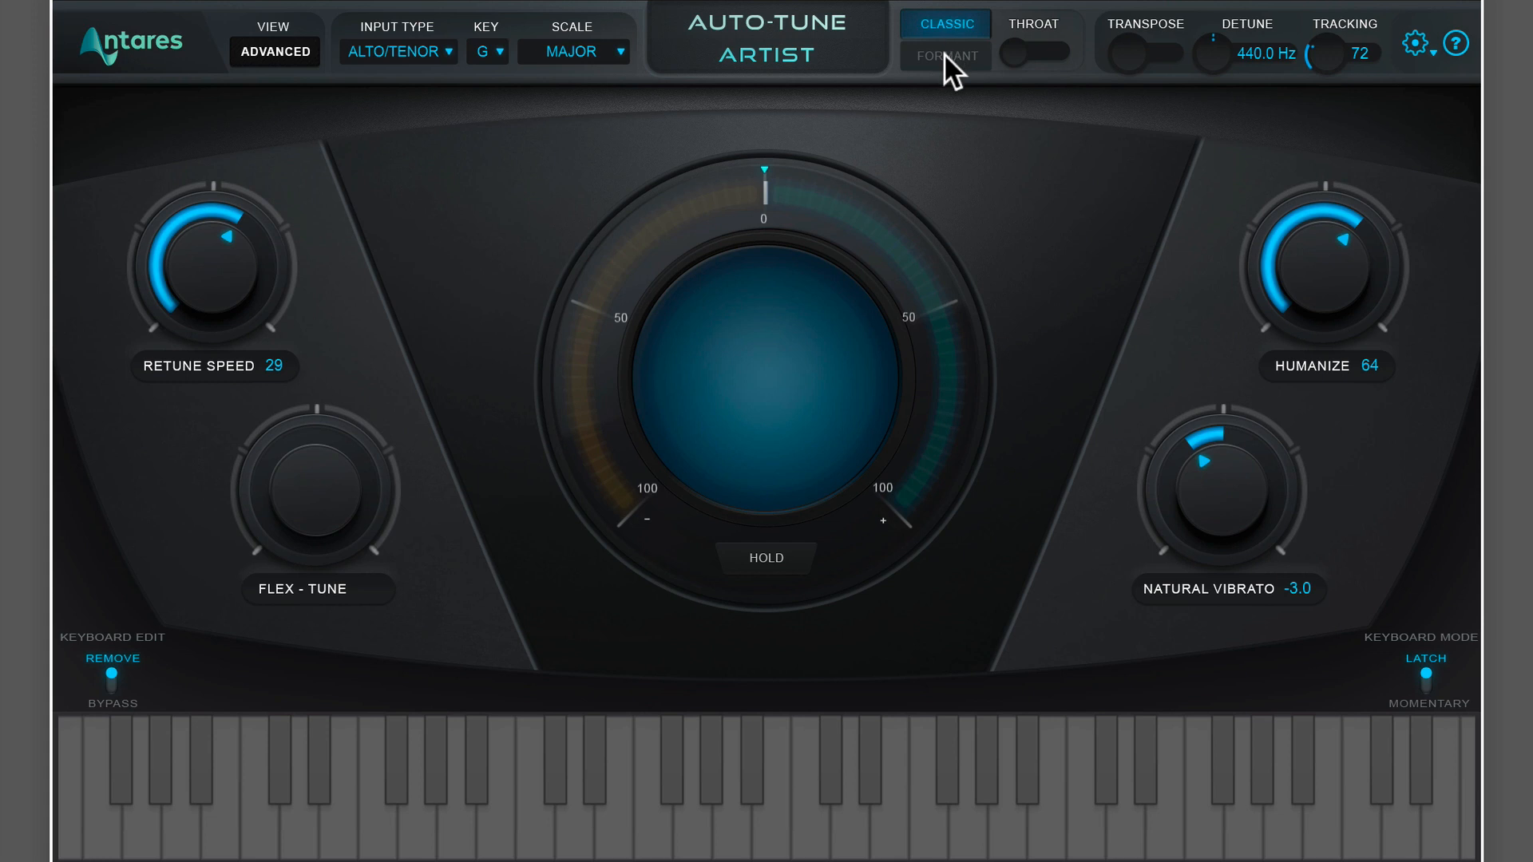
left_click(948, 26)
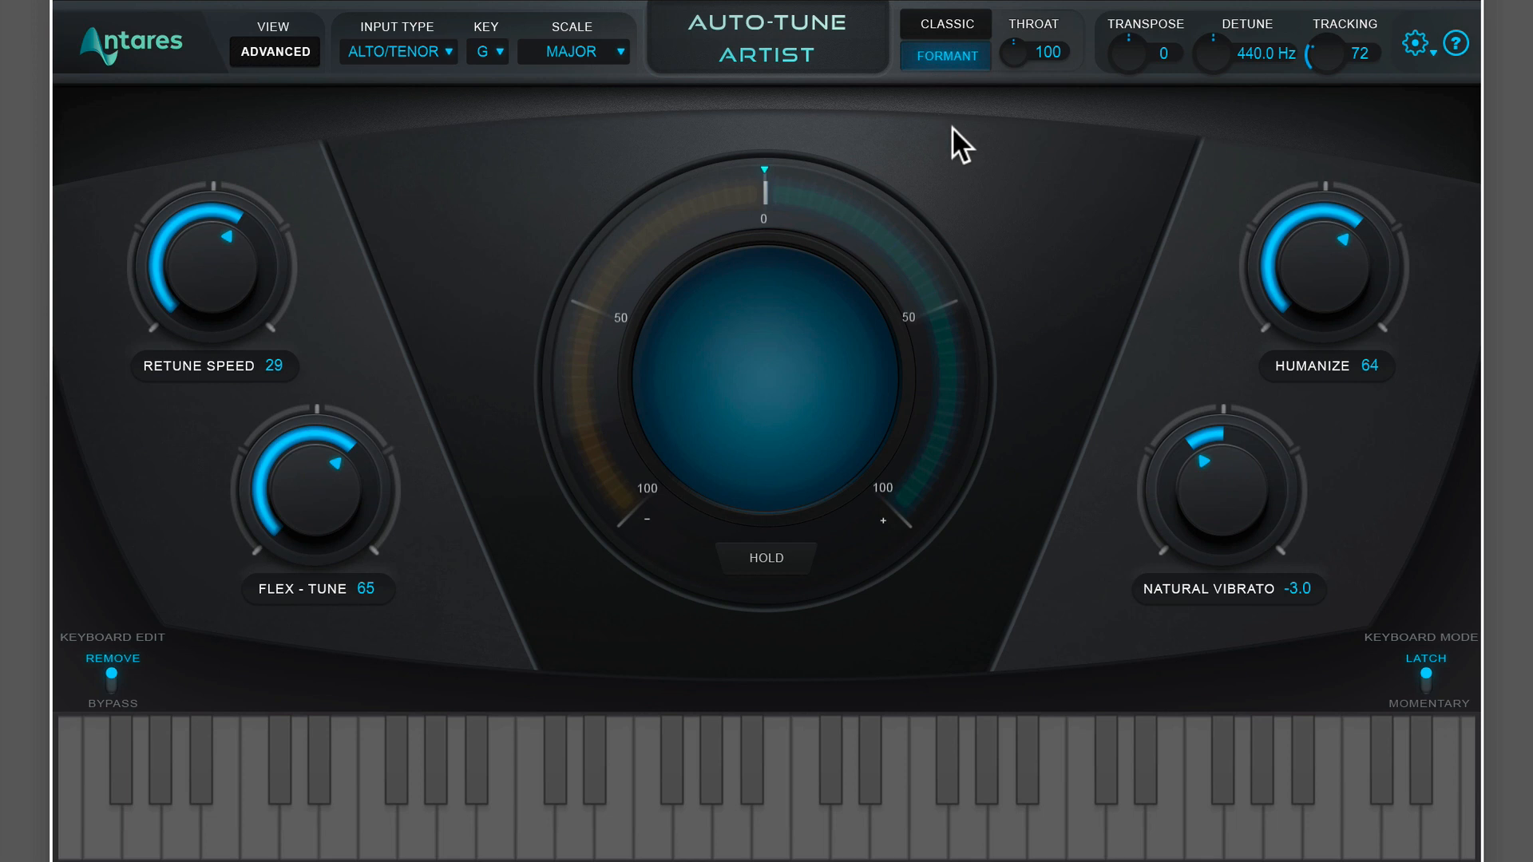
left_click_drag(1137, 53, 1134, 2)
Step: Set Tracking to 66
left_click_drag(1334, 101, 1350, 18)
left_click_drag(1323, 95, 1320, 139)
left_click_drag(1319, 98, 1319, 138)
left_click_drag(1326, 75, 1350, 0)
left_click_drag(1320, 129, 1325, 105)
Step: Reset Retune Speed, Flex-Tune, Humanize and Natural Vibrato to 0
left_click_drag(219, 273, 268, 161)
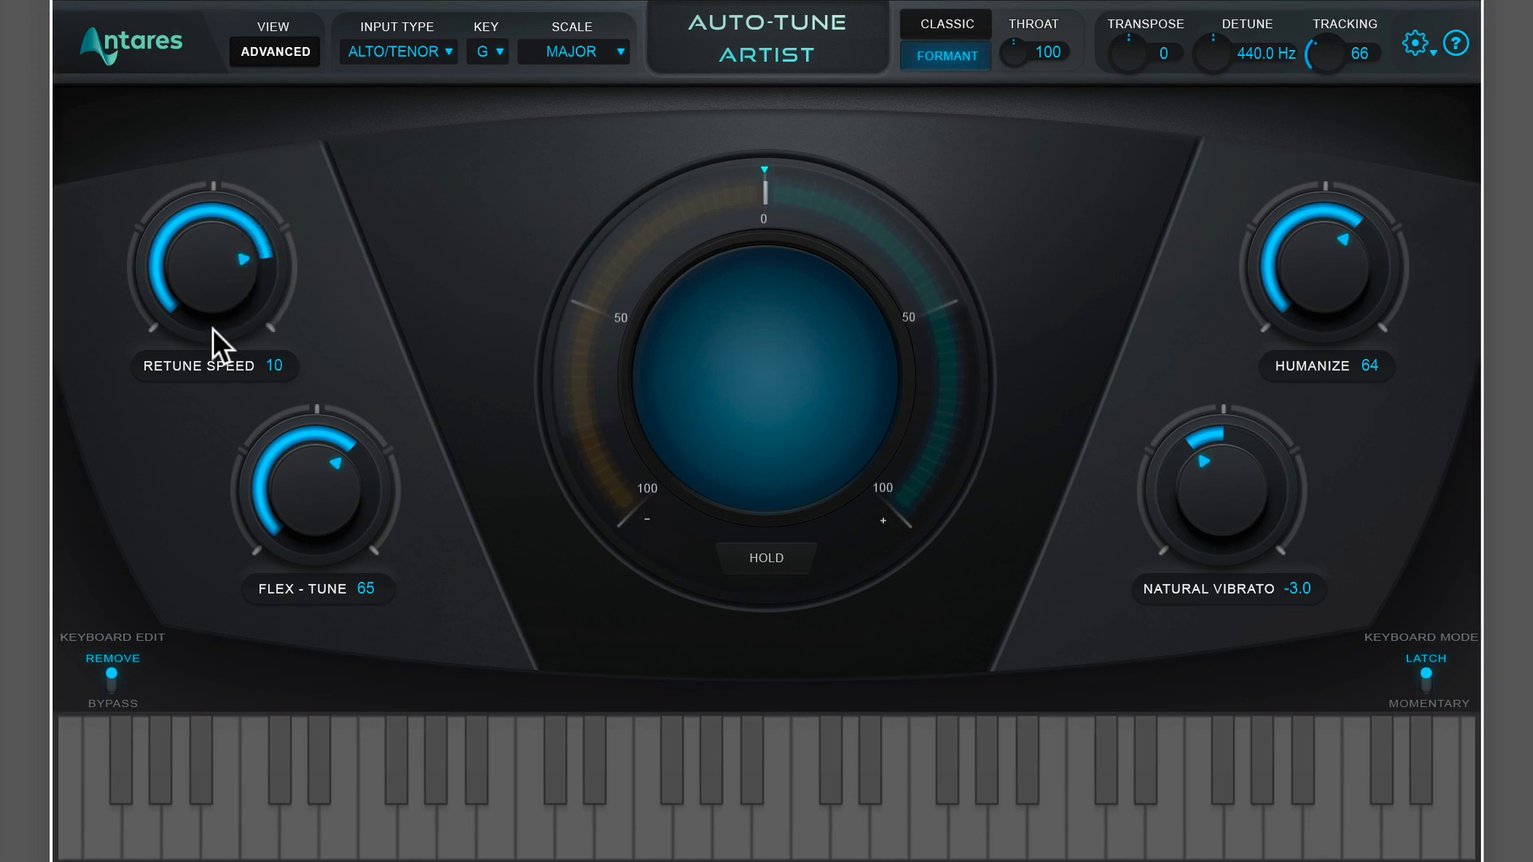
left_click_drag(364, 531, 482, 808)
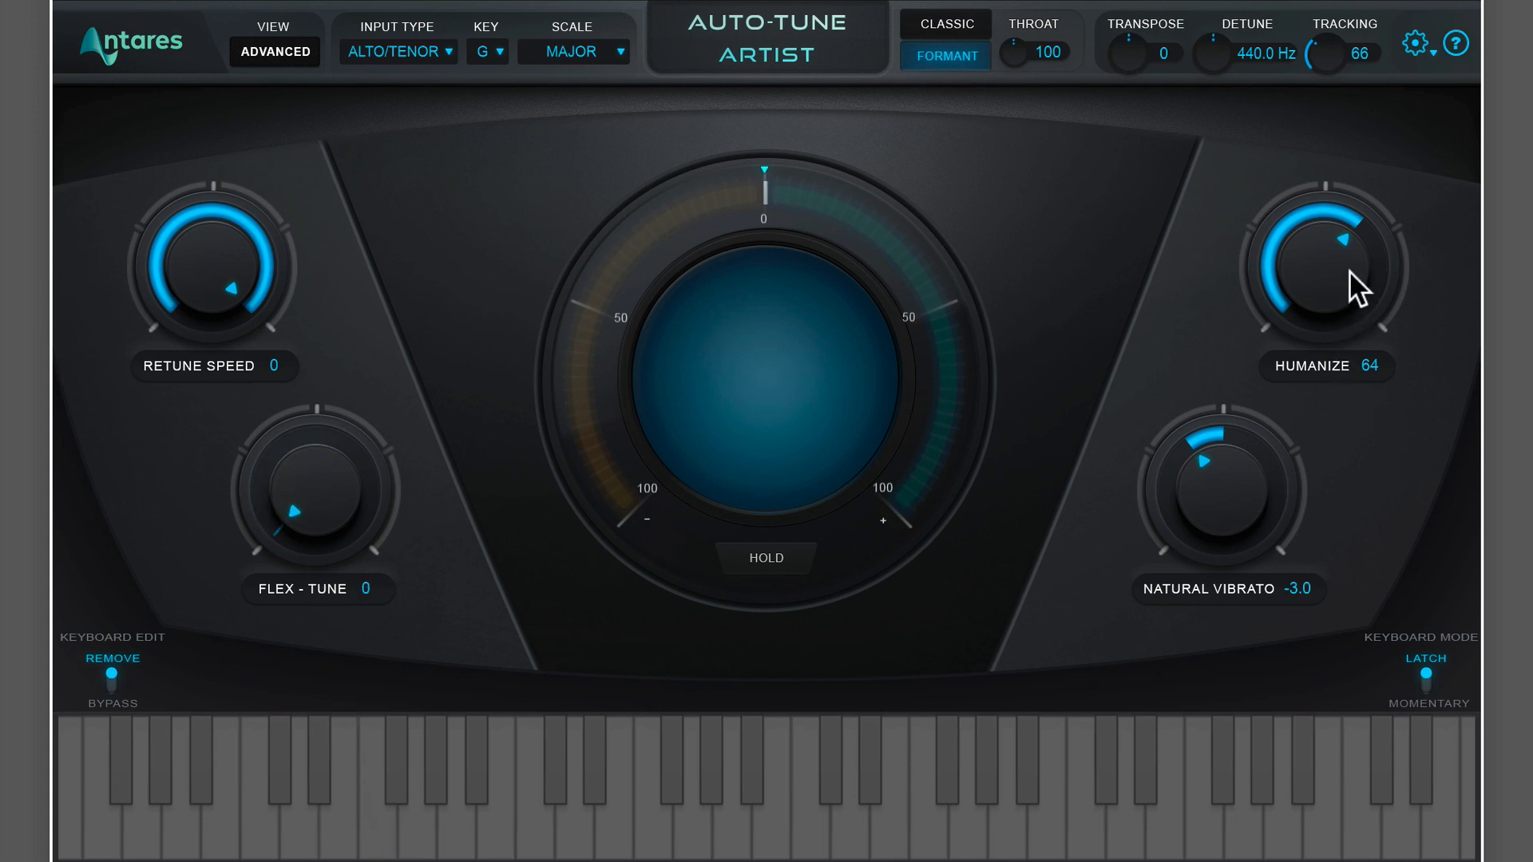
left_click_drag(1350, 269, 1334, 583)
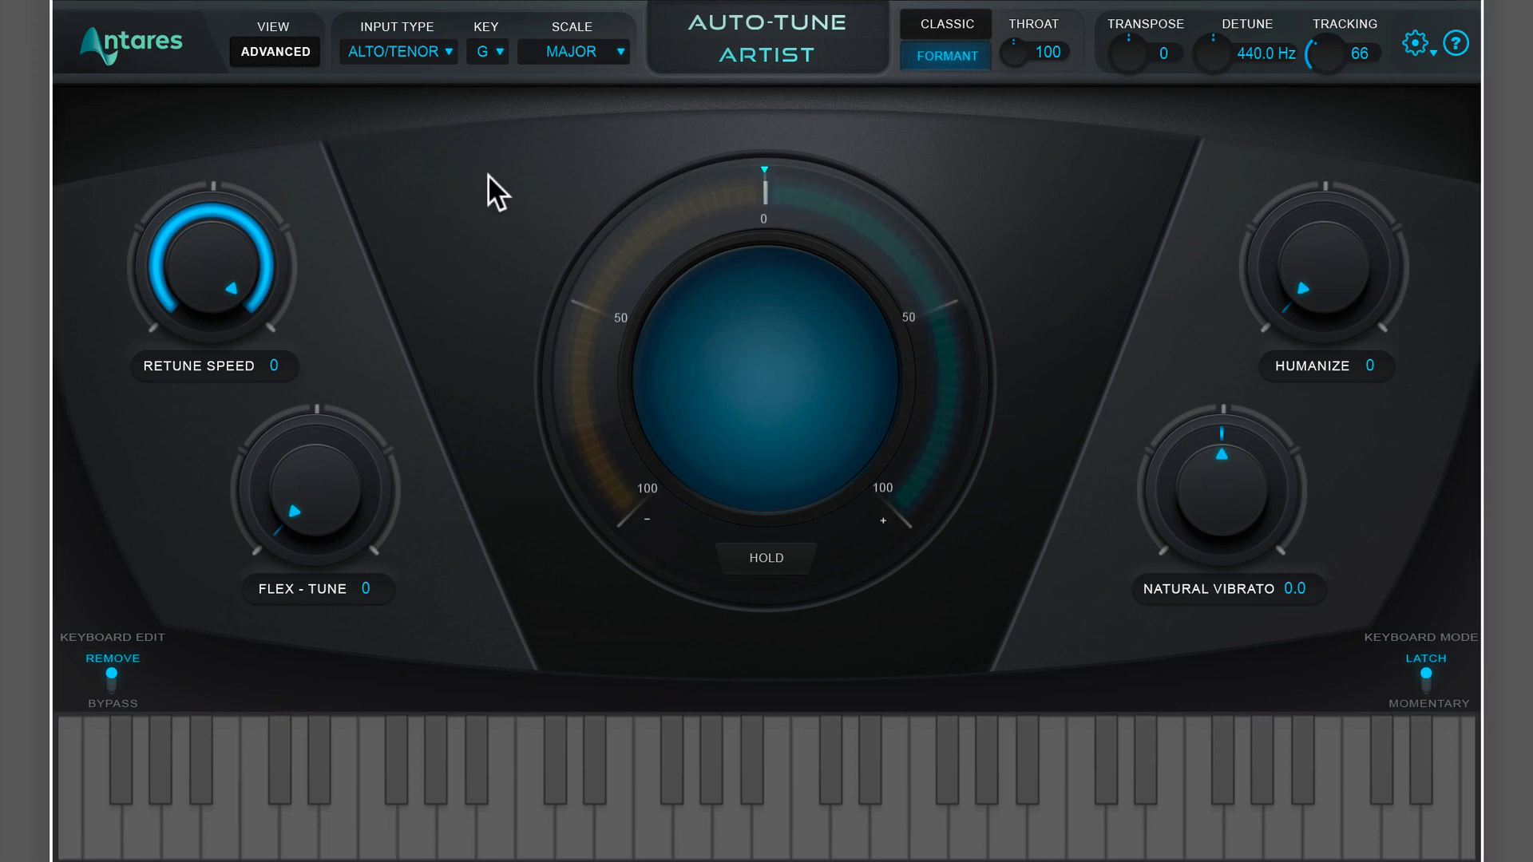
Step: Set Retune Speed to 44 and Flex-Tune to 57 for gentler pitch correction
left_click_drag(259, 258, 209, 305)
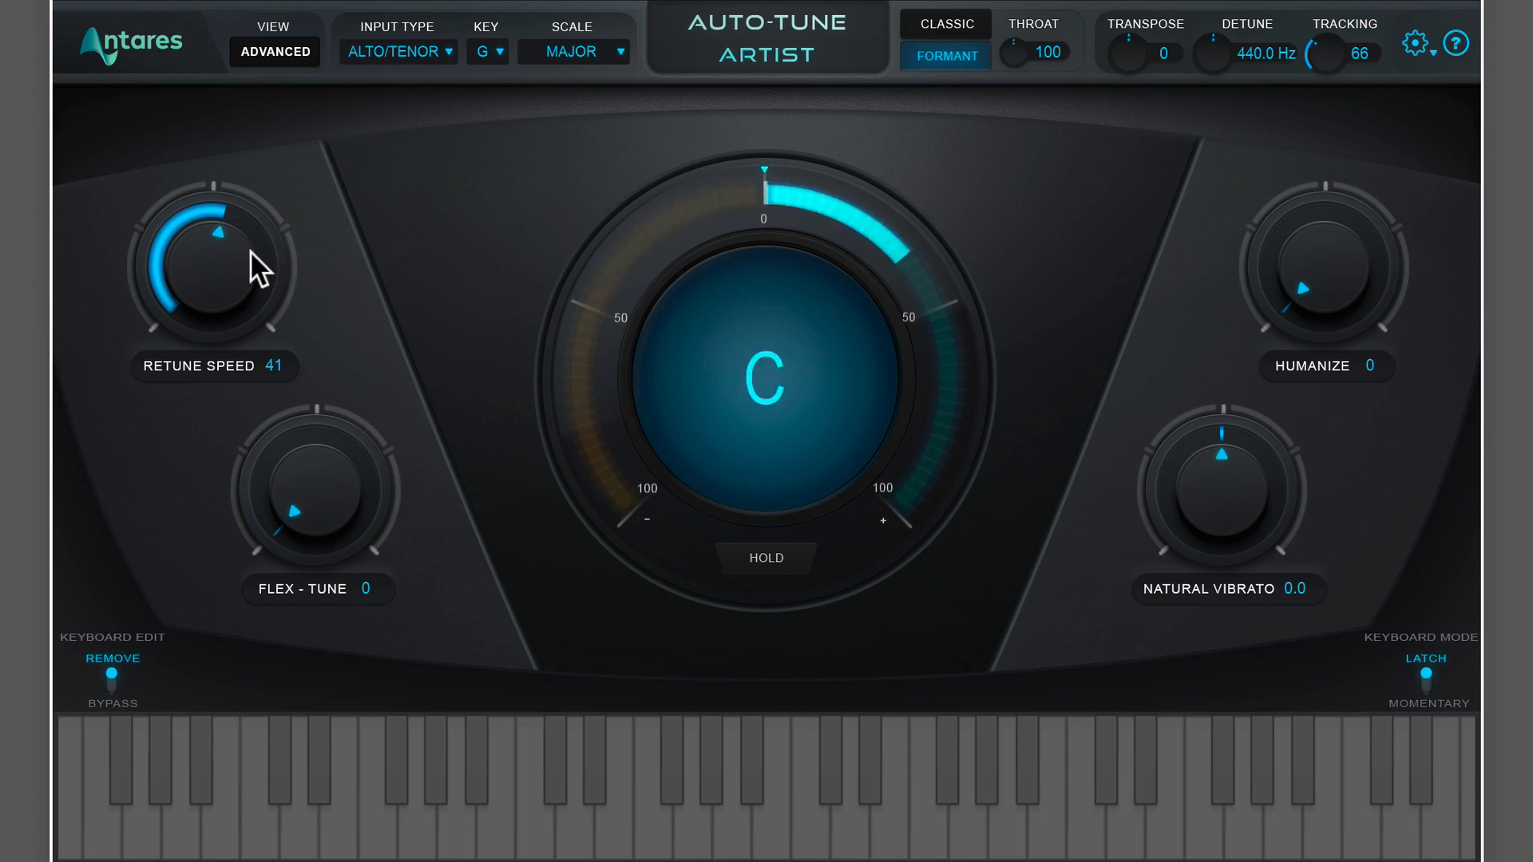
left_click_drag(243, 256, 243, 260)
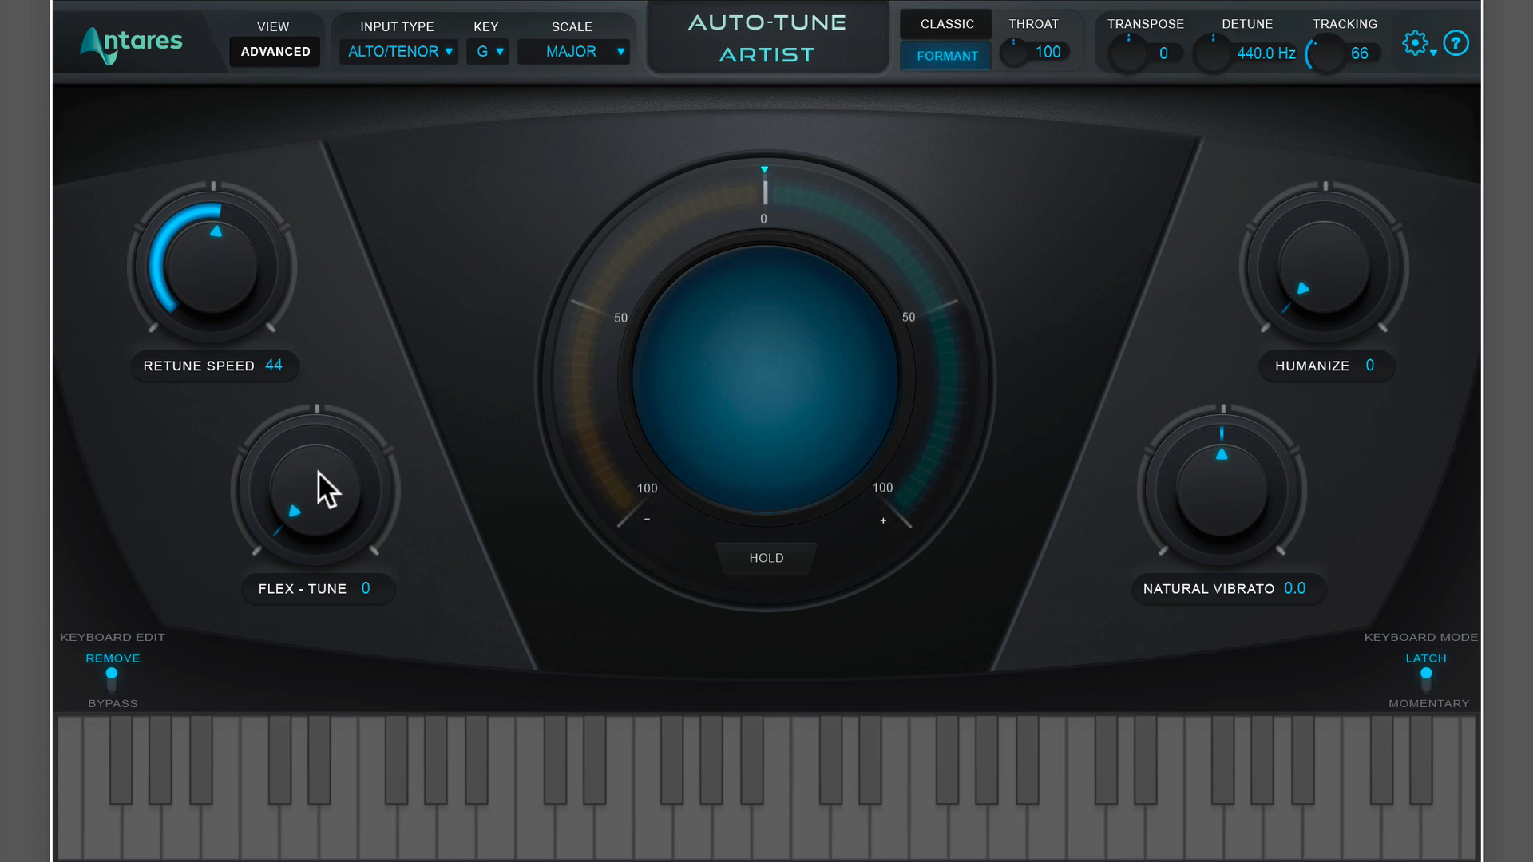
left_click_drag(318, 471, 412, 366)
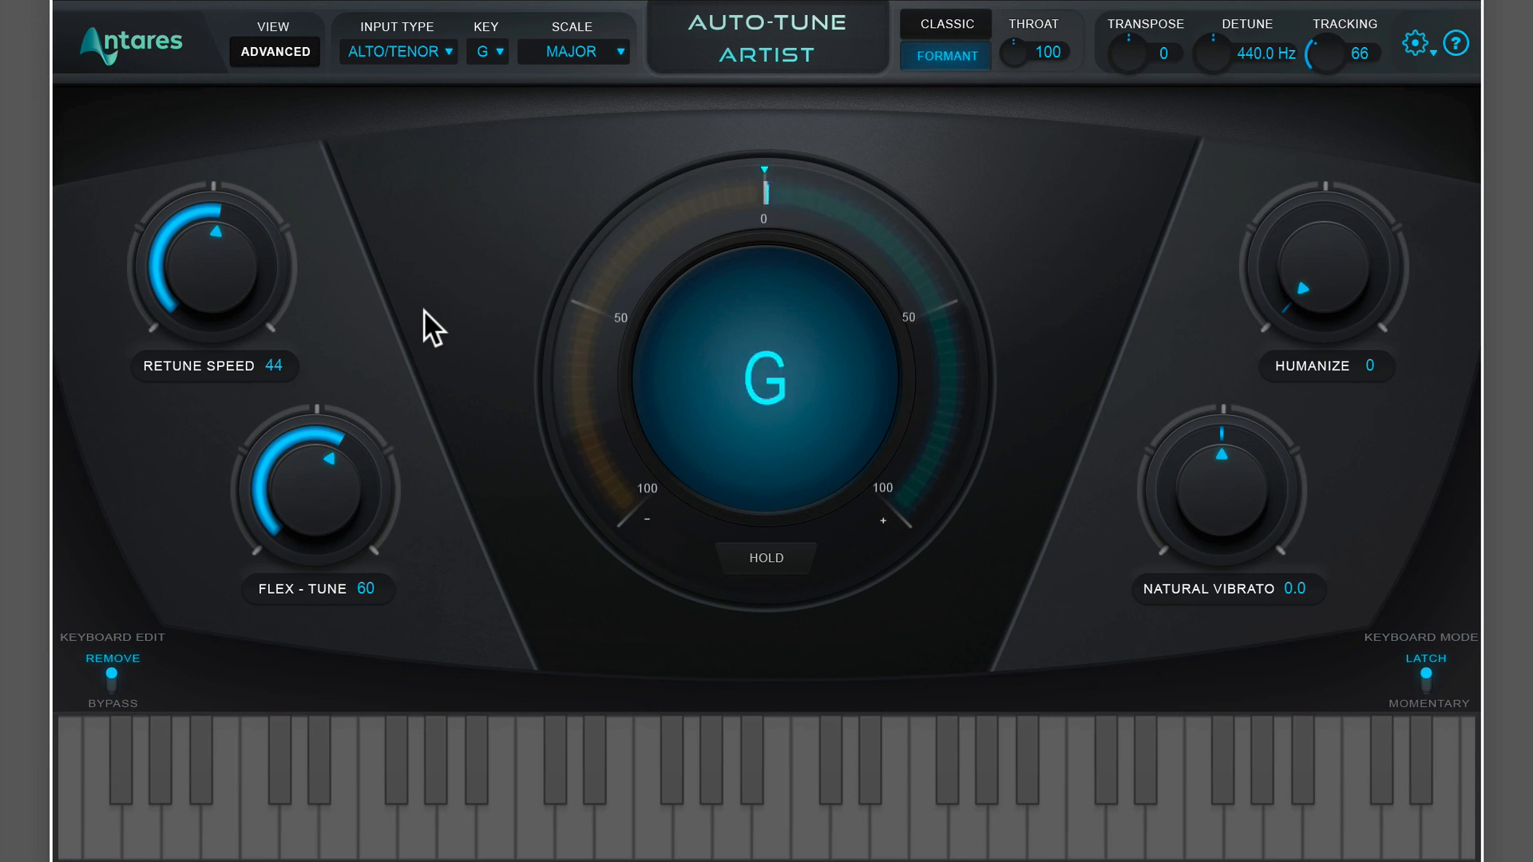
left_click_drag(336, 482, 336, 488)
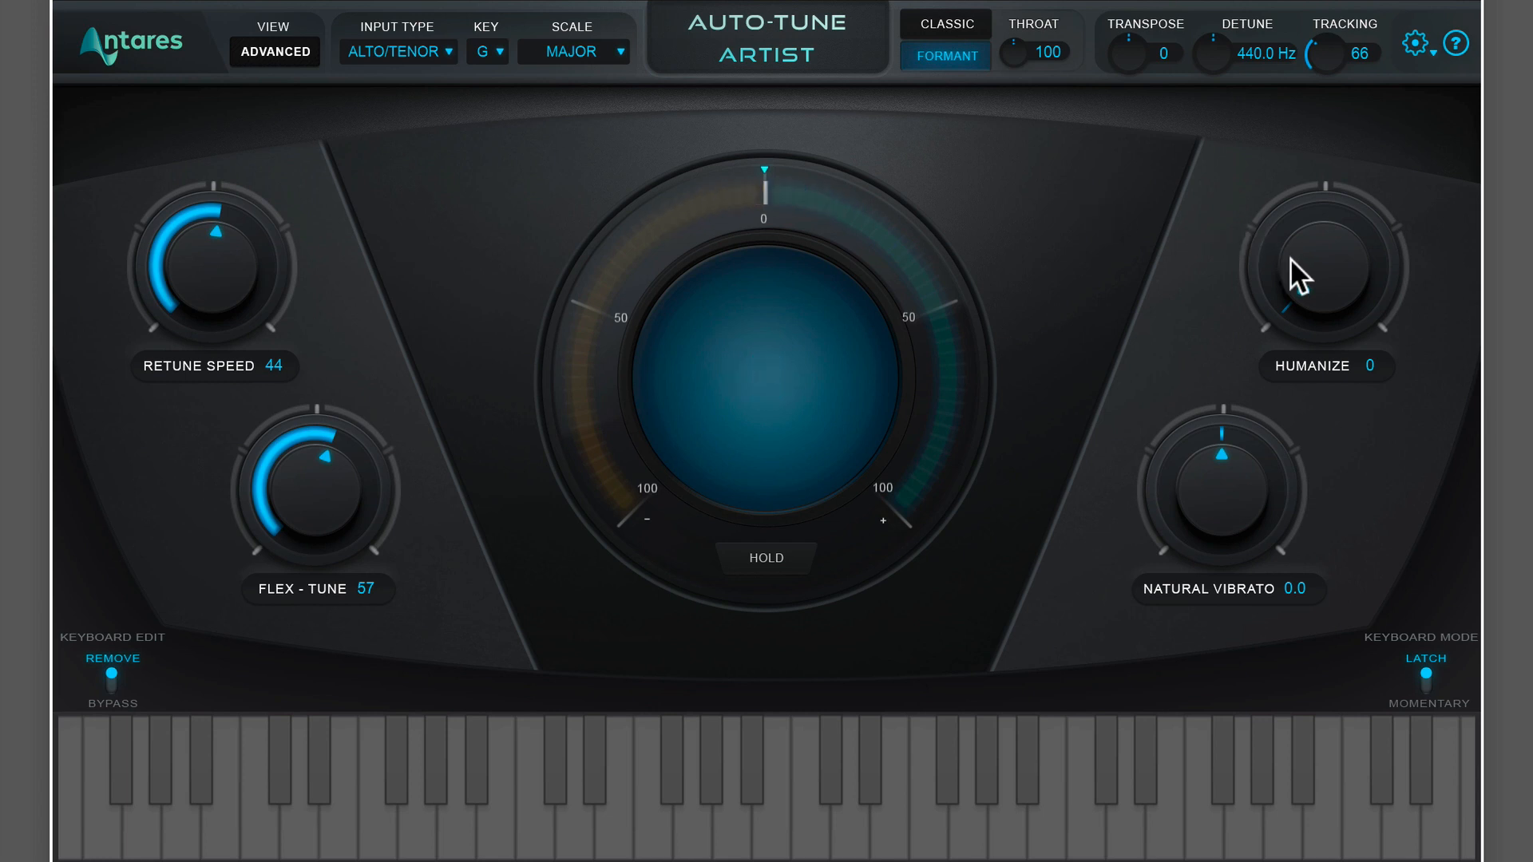
Step: Set Humanize to 39 and Natural Vibrato to -2.0
left_click_drag(1291, 258, 1318, 170)
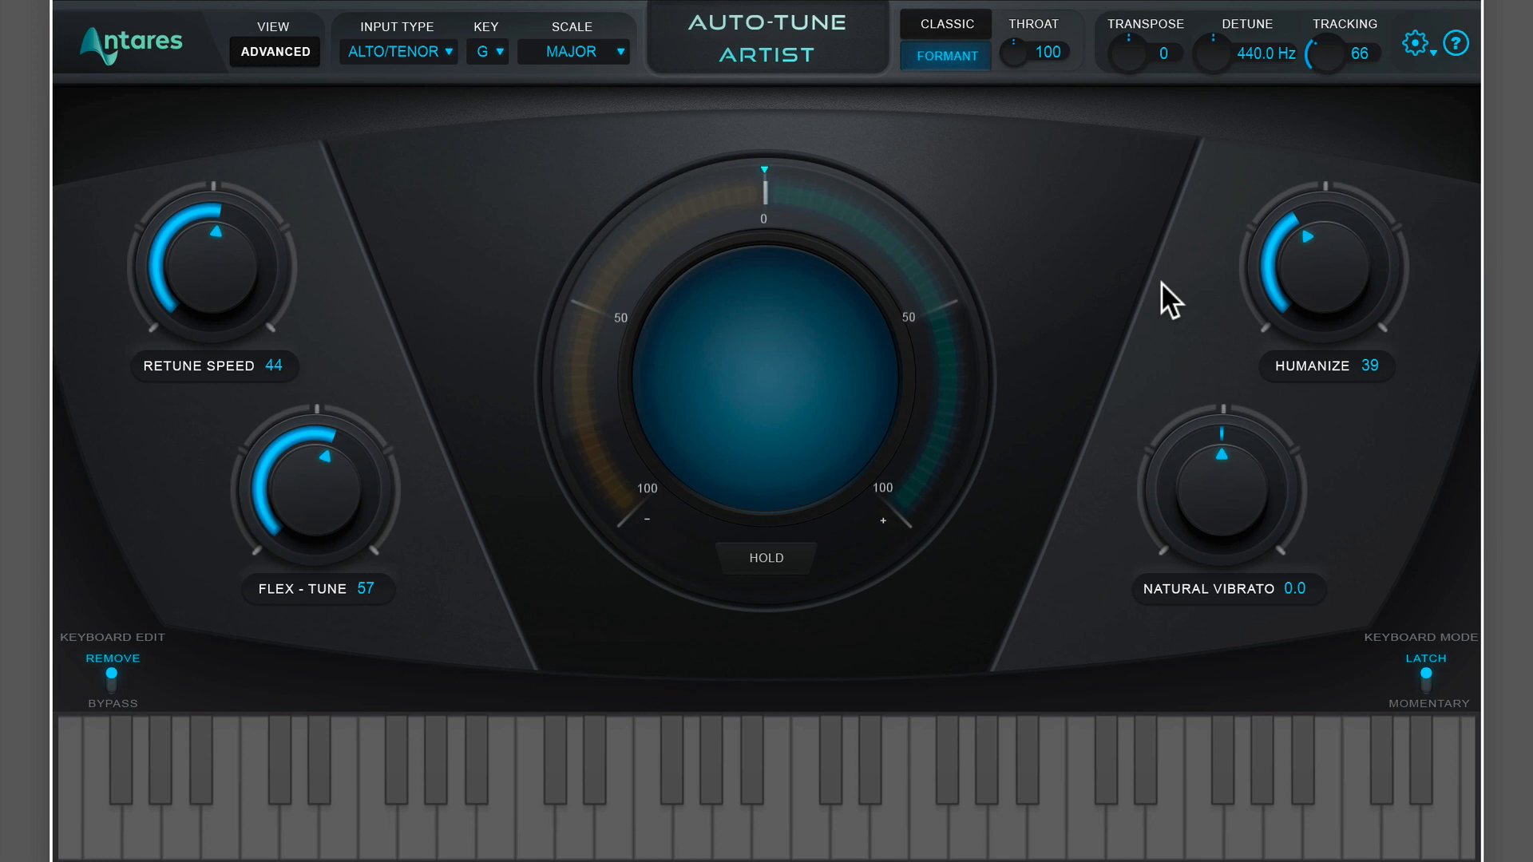
left_click_drag(1221, 486, 1240, 392)
left_click_drag(1232, 475, 1222, 579)
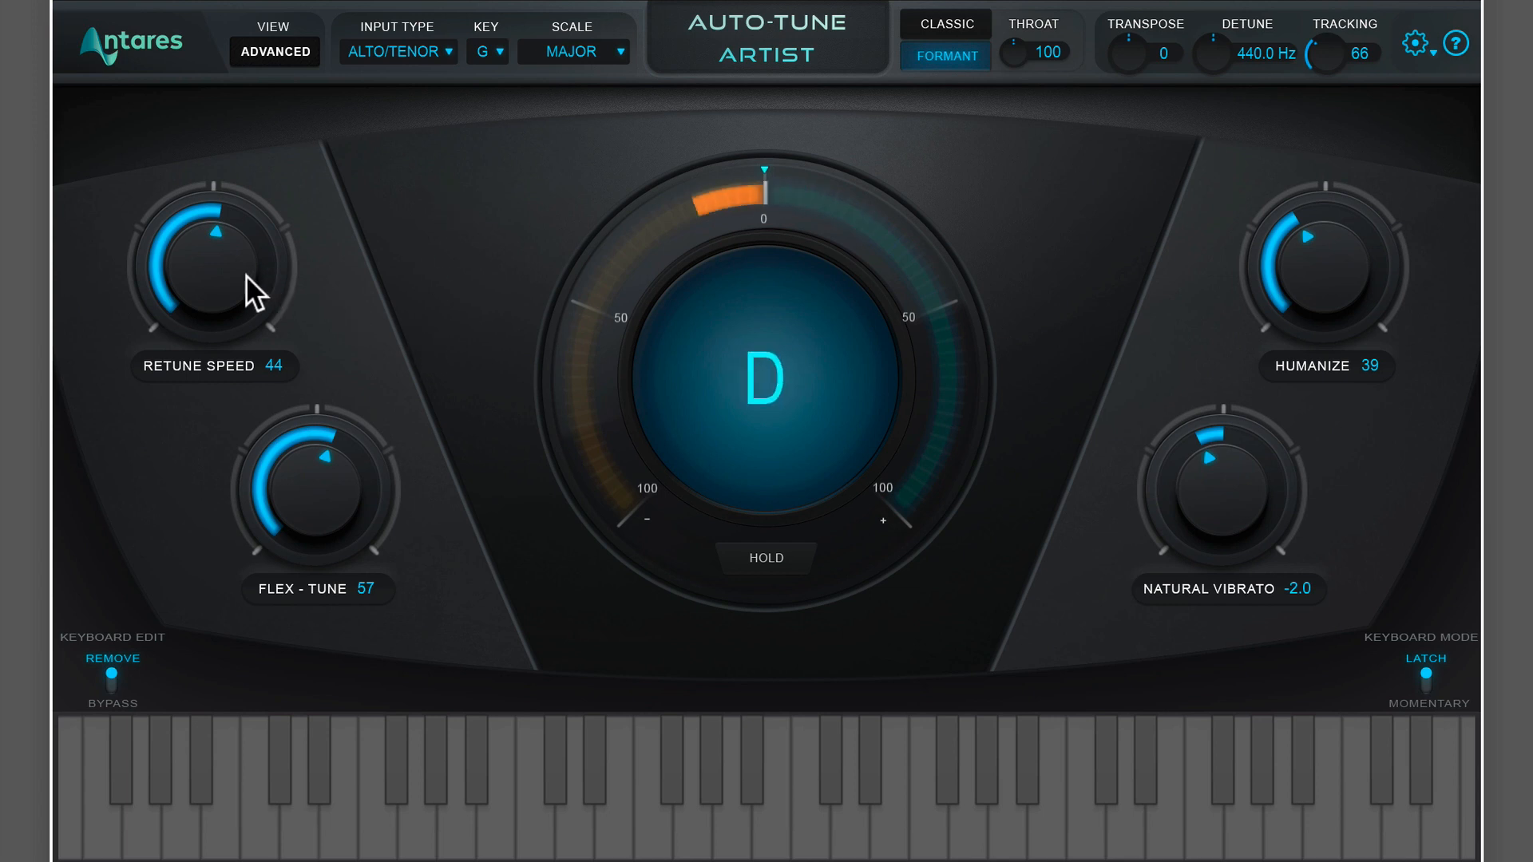
Step: Set Retune Speed to 24 and Flex-Tune to 51
left_click_drag(246, 277, 268, 345)
left_click_drag(286, 462, 295, 479)
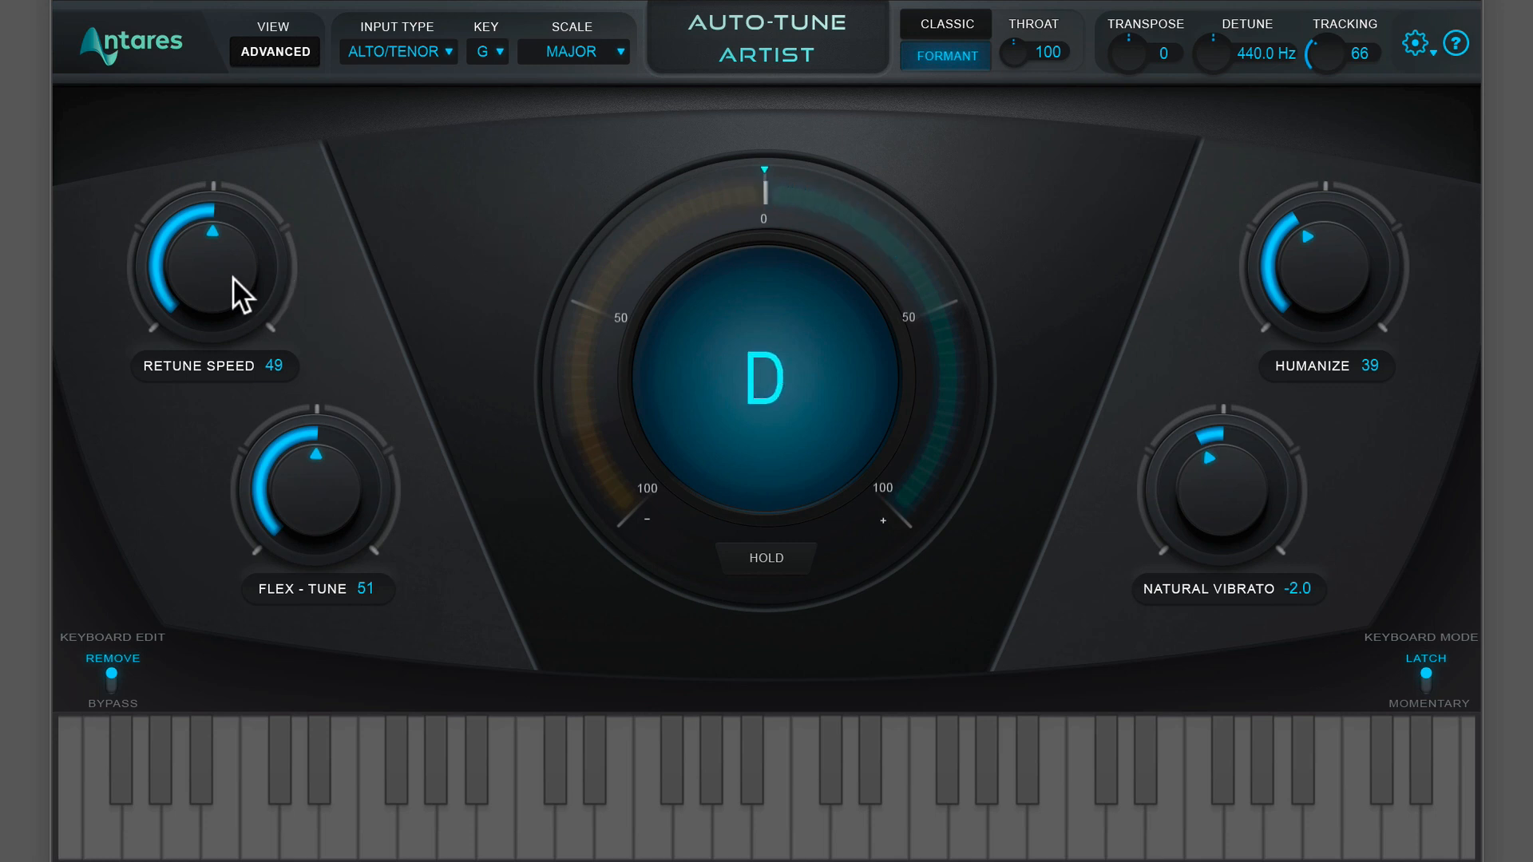
left_click_drag(233, 289, 250, 251)
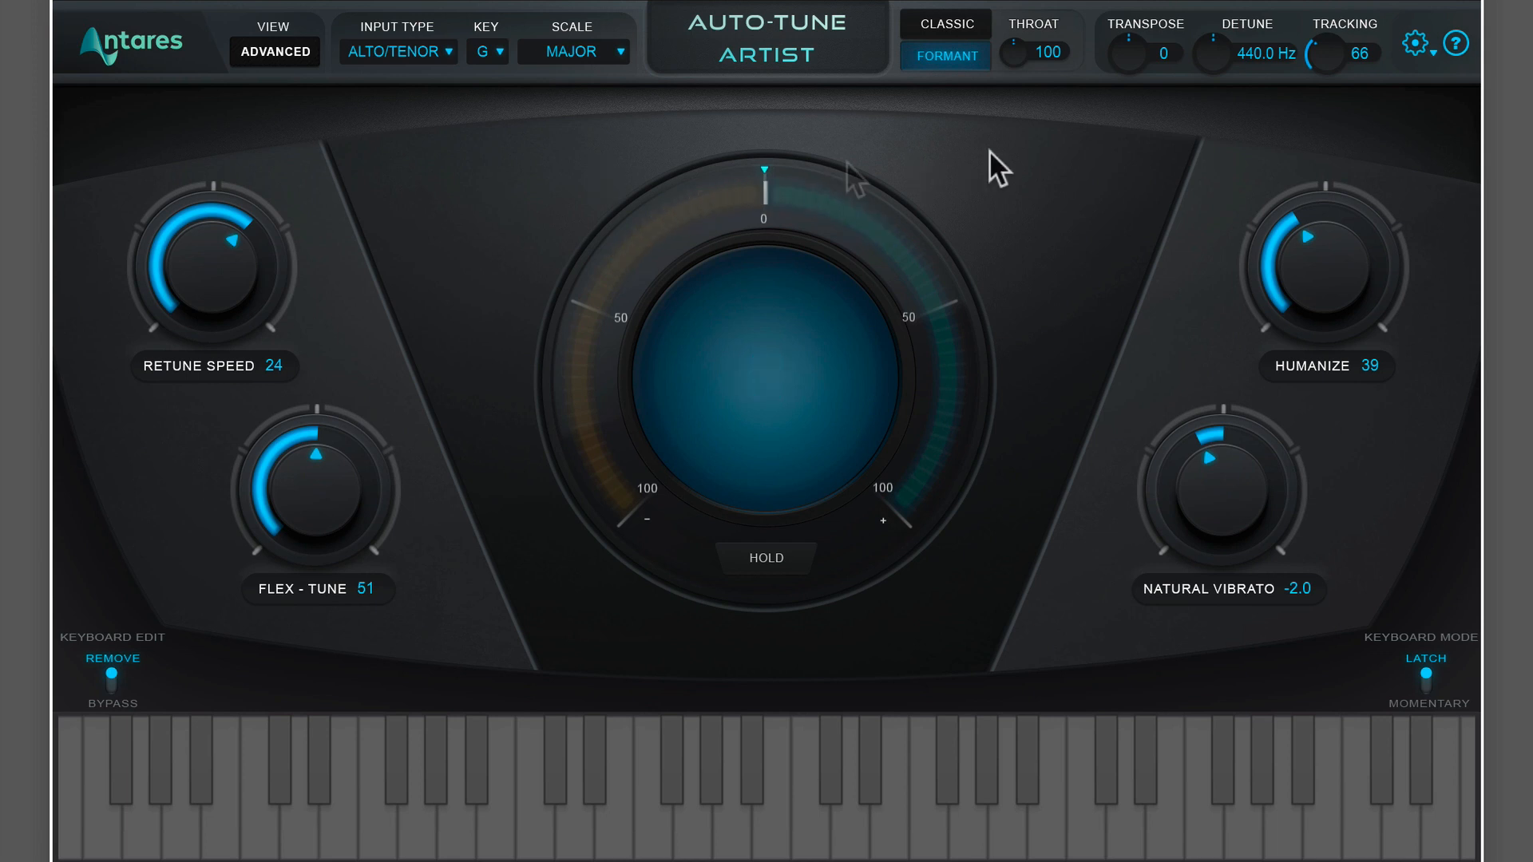
Step: Try different Throat values and leave the setting slightly above 100
left_click_drag(1011, 60, 1031, 4)
left_click_drag(1030, 132, 1029, 75)
left_click_drag(1020, 41, 1033, 205)
left_click_drag(1042, 139, 1121, 152)
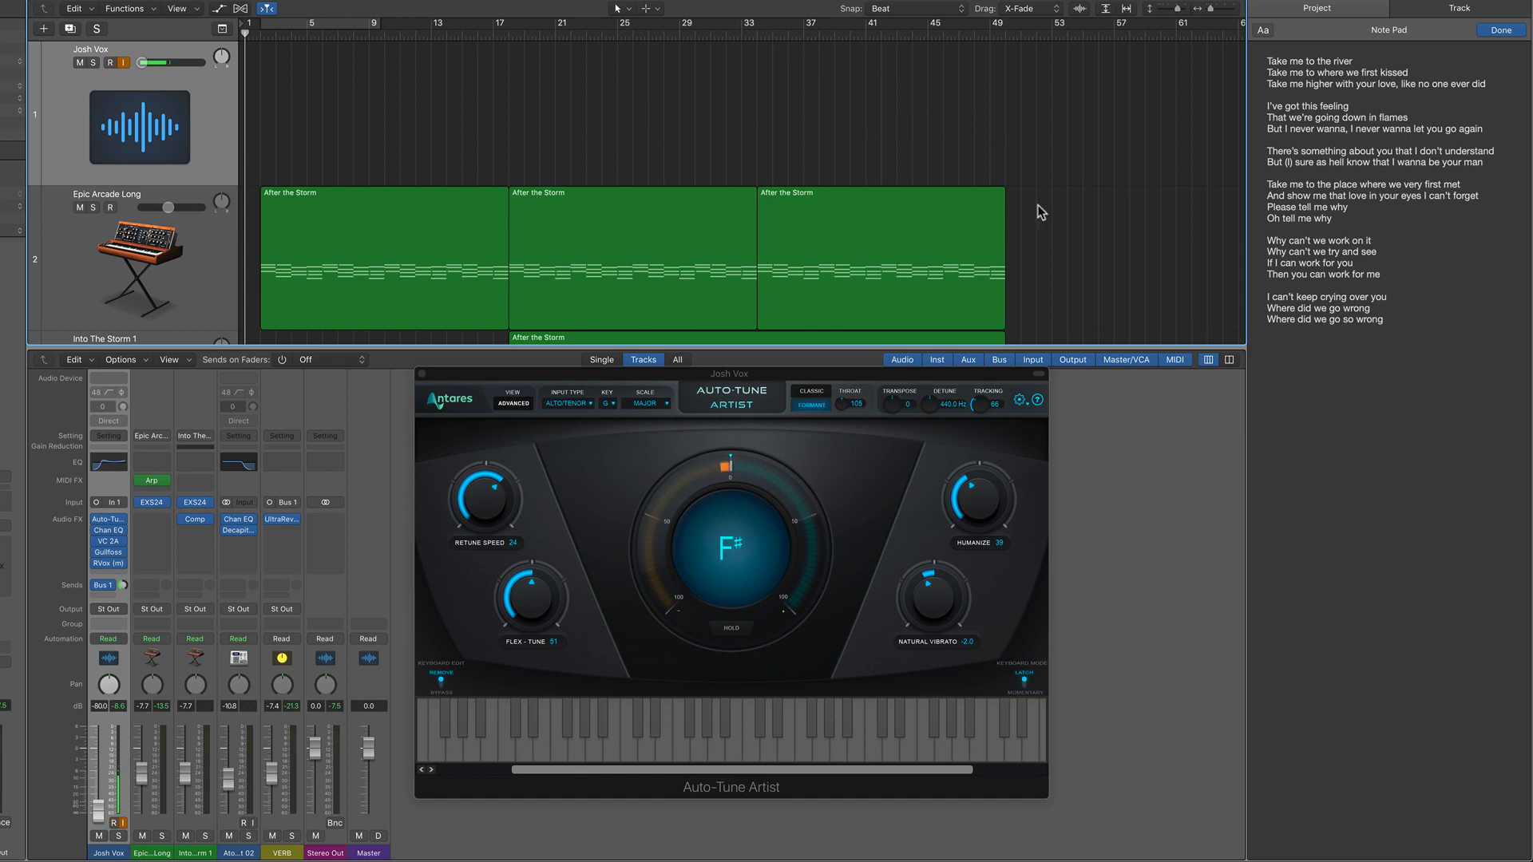
Step: Record a full vocal take on the armed vocal track through Auto-Tune Artist, stopping at the end of the backing regions
key("r")
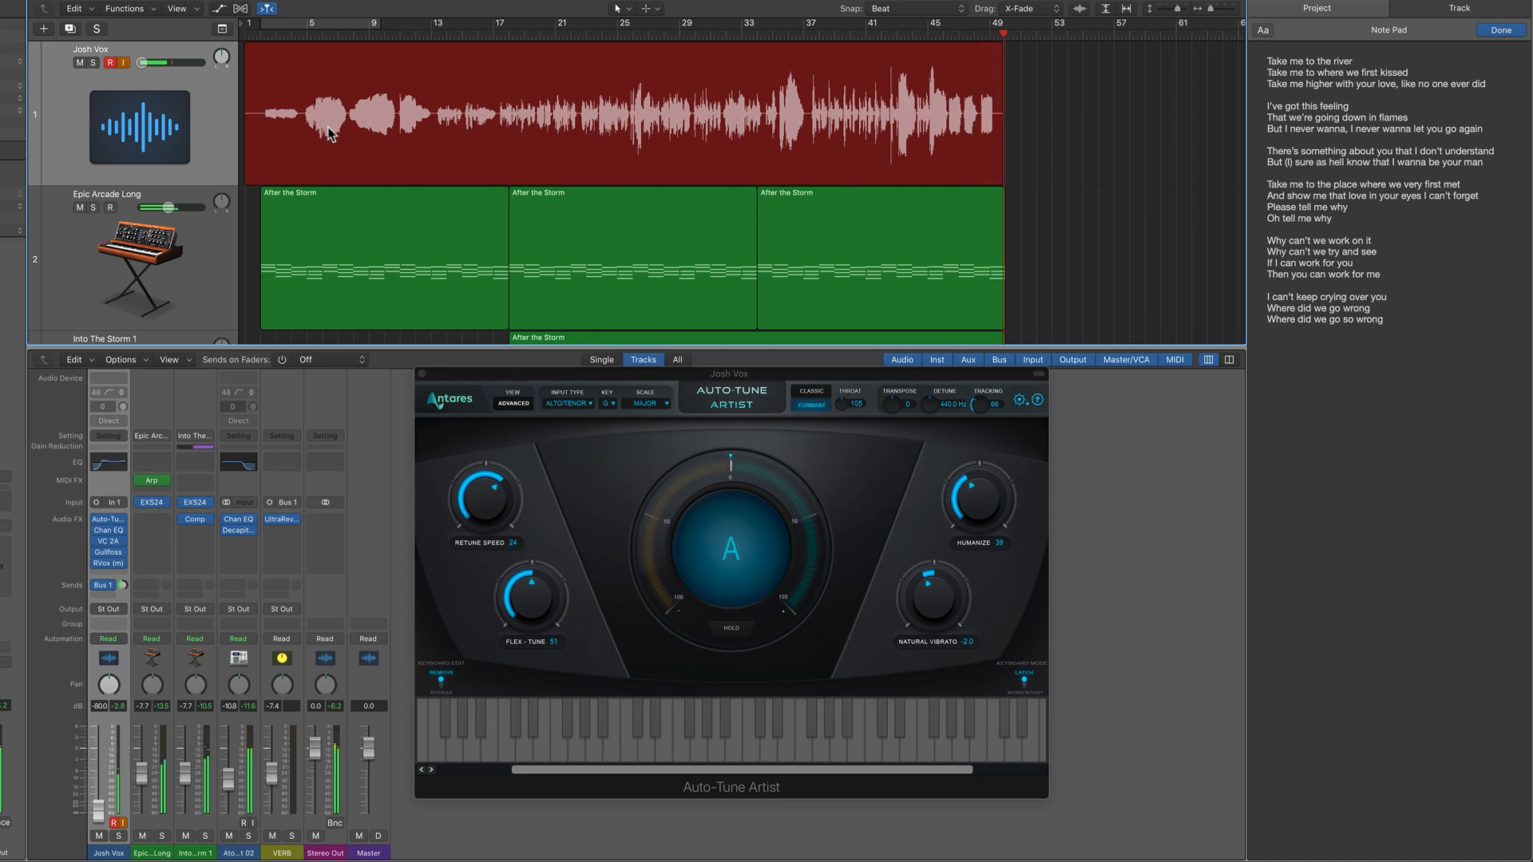
key("space")
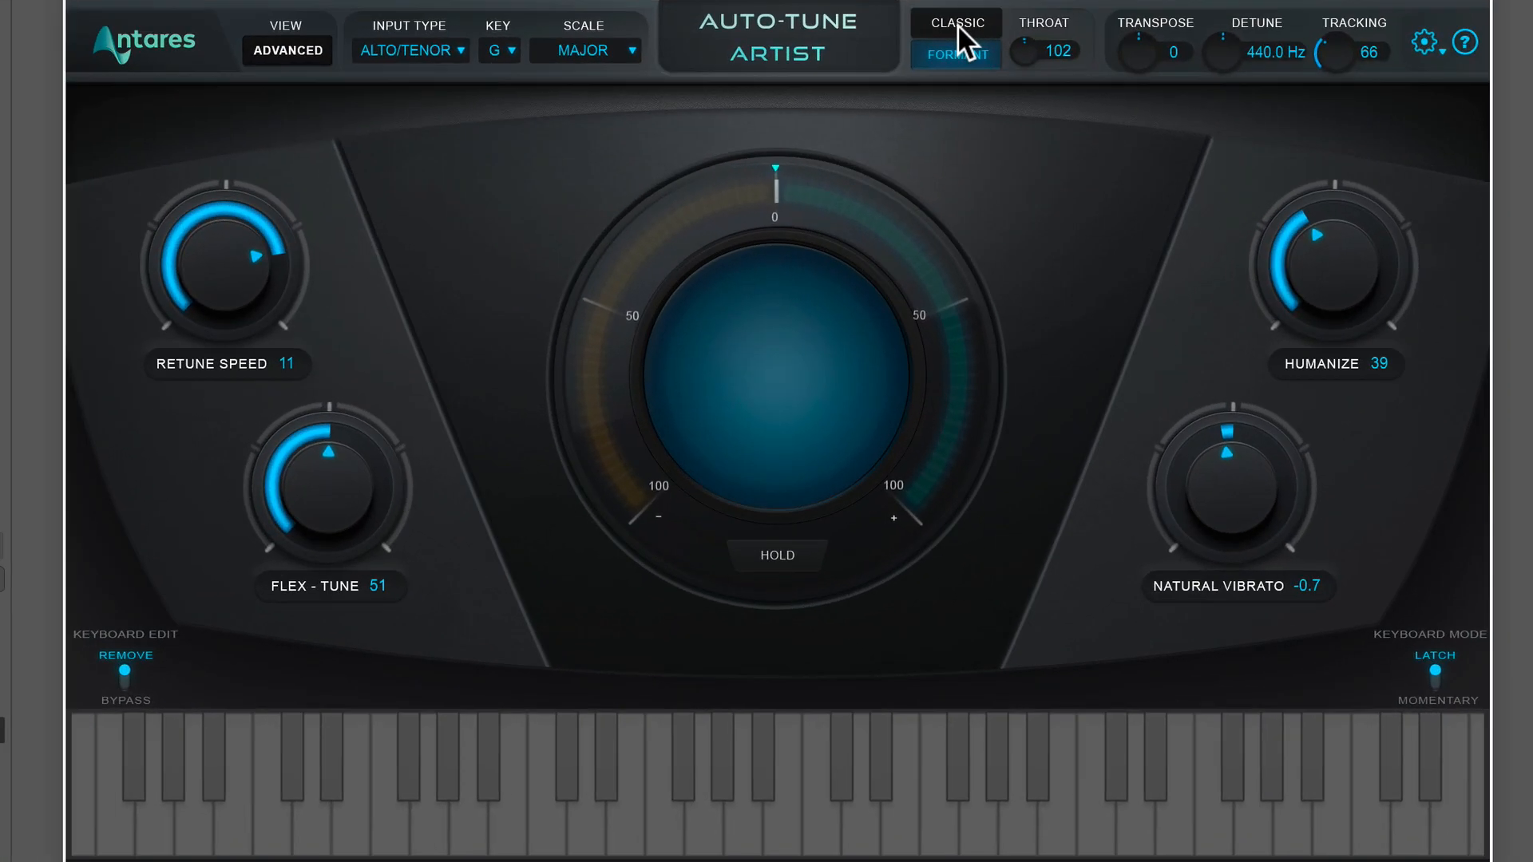
Step: Turn on Classic mode and adjust Retune Speed to 46 and Humanize to 31
left_click(956, 24)
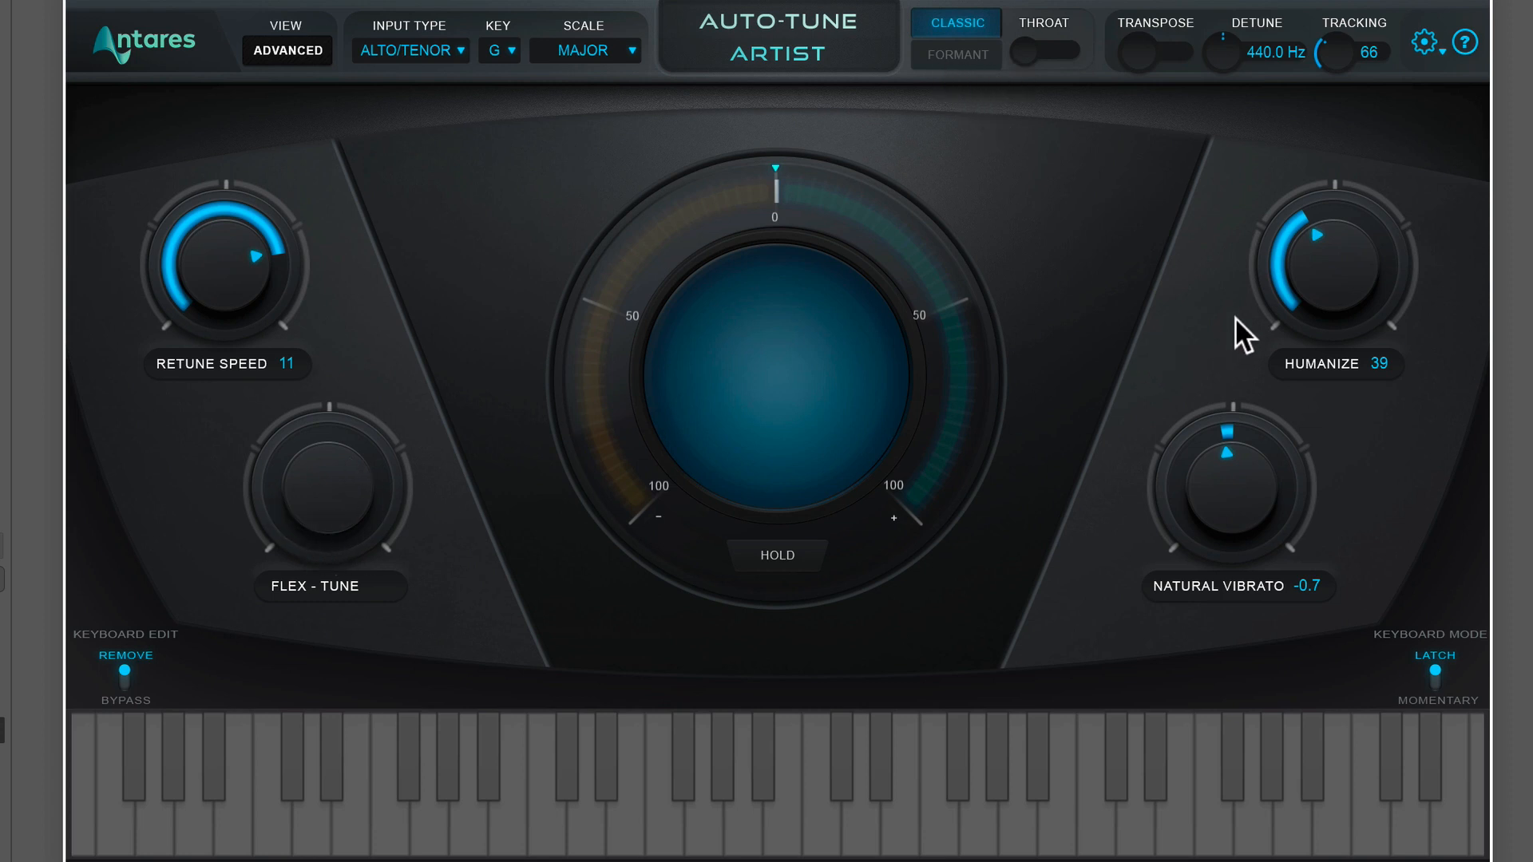
left_click_drag(1331, 271, 1350, 246)
left_click_drag(263, 295, 242, 291)
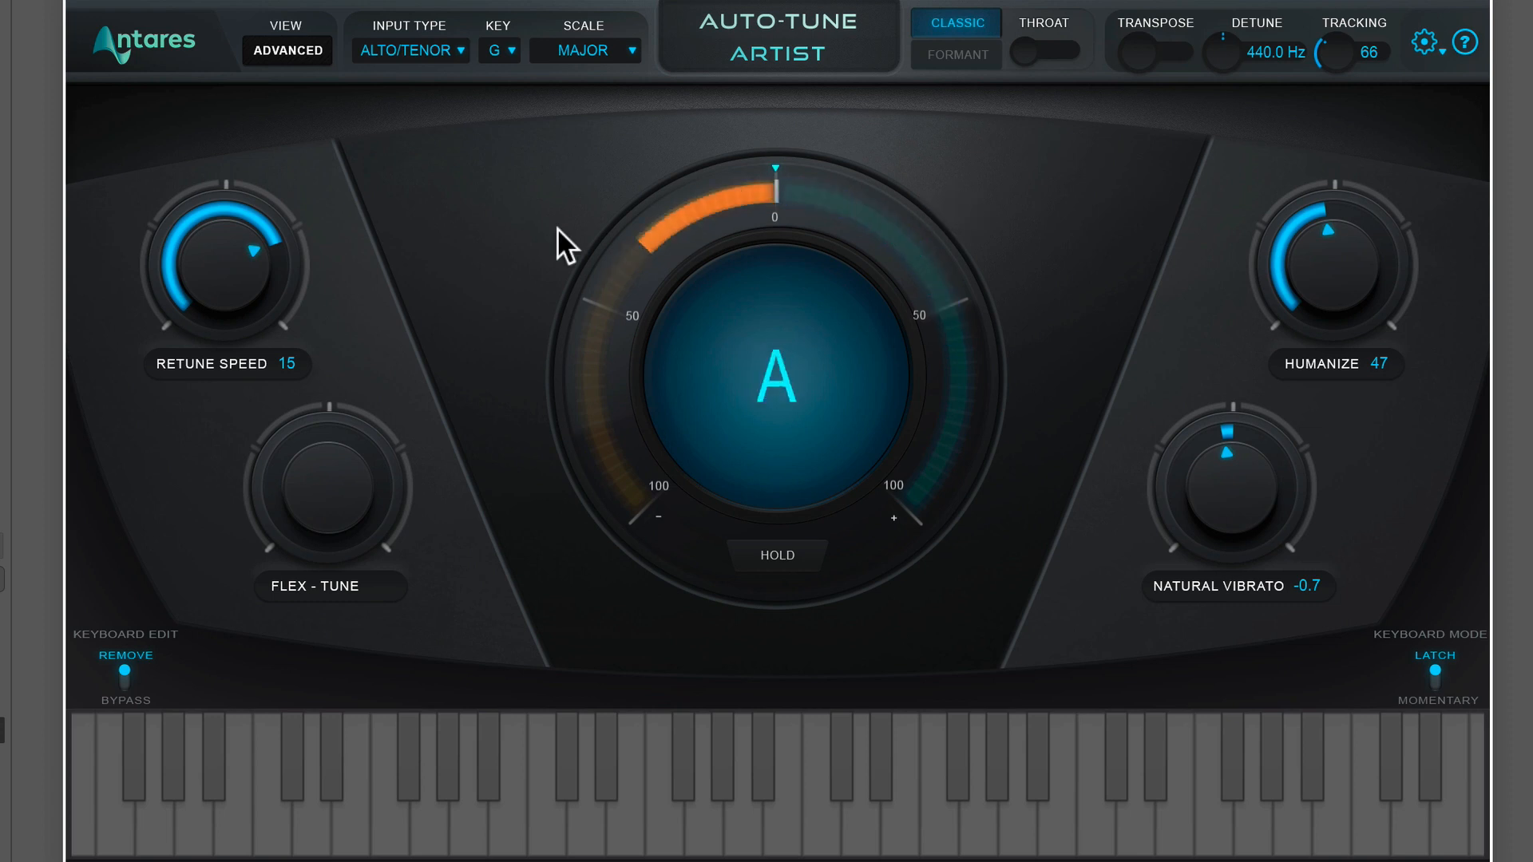
left_click_drag(249, 280, 257, 262)
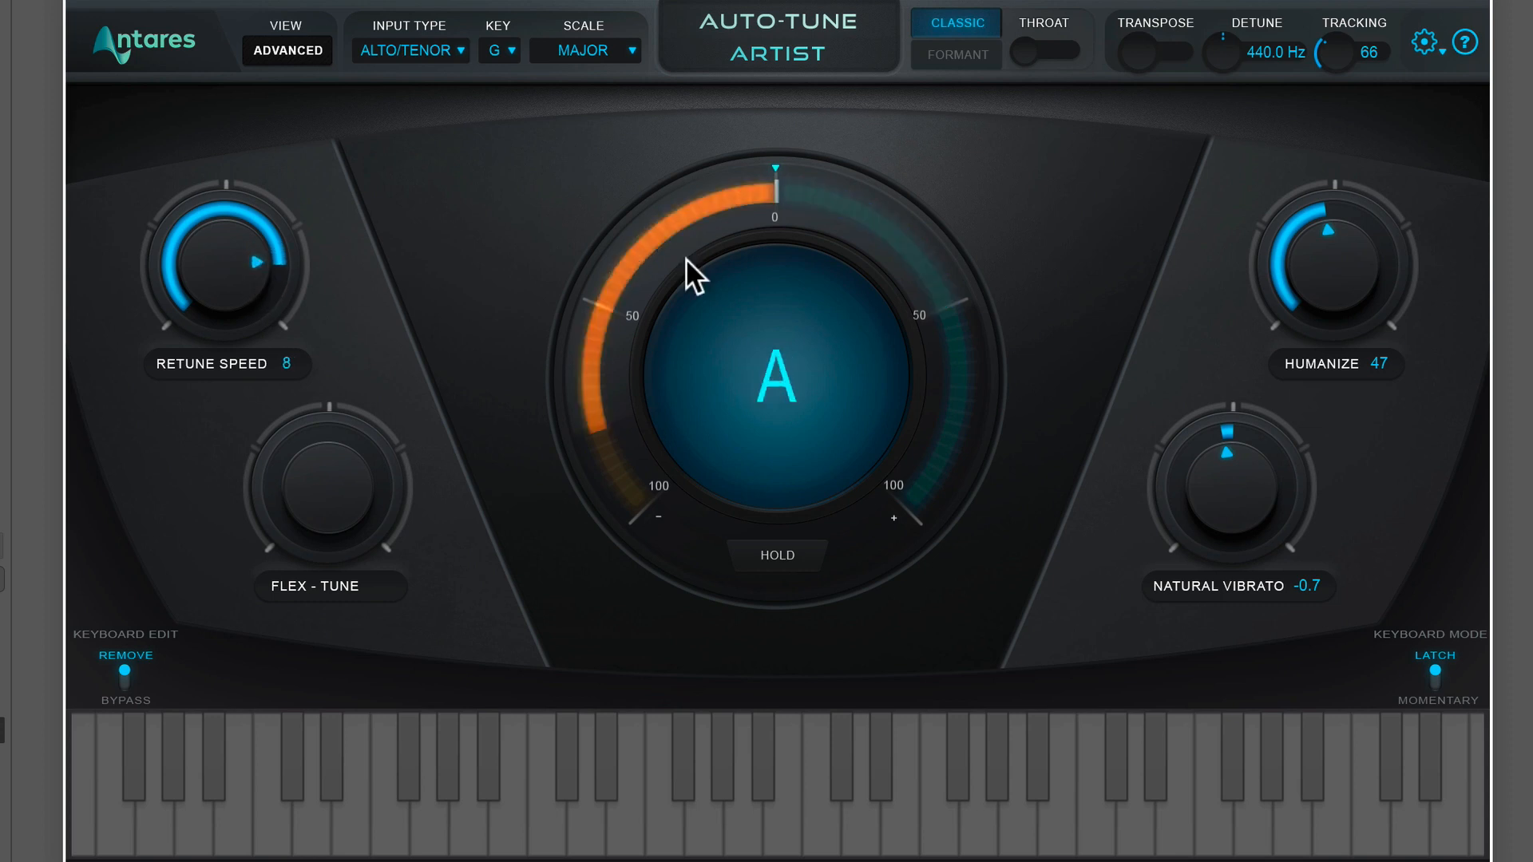
left_click_drag(1267, 246, 1292, 312)
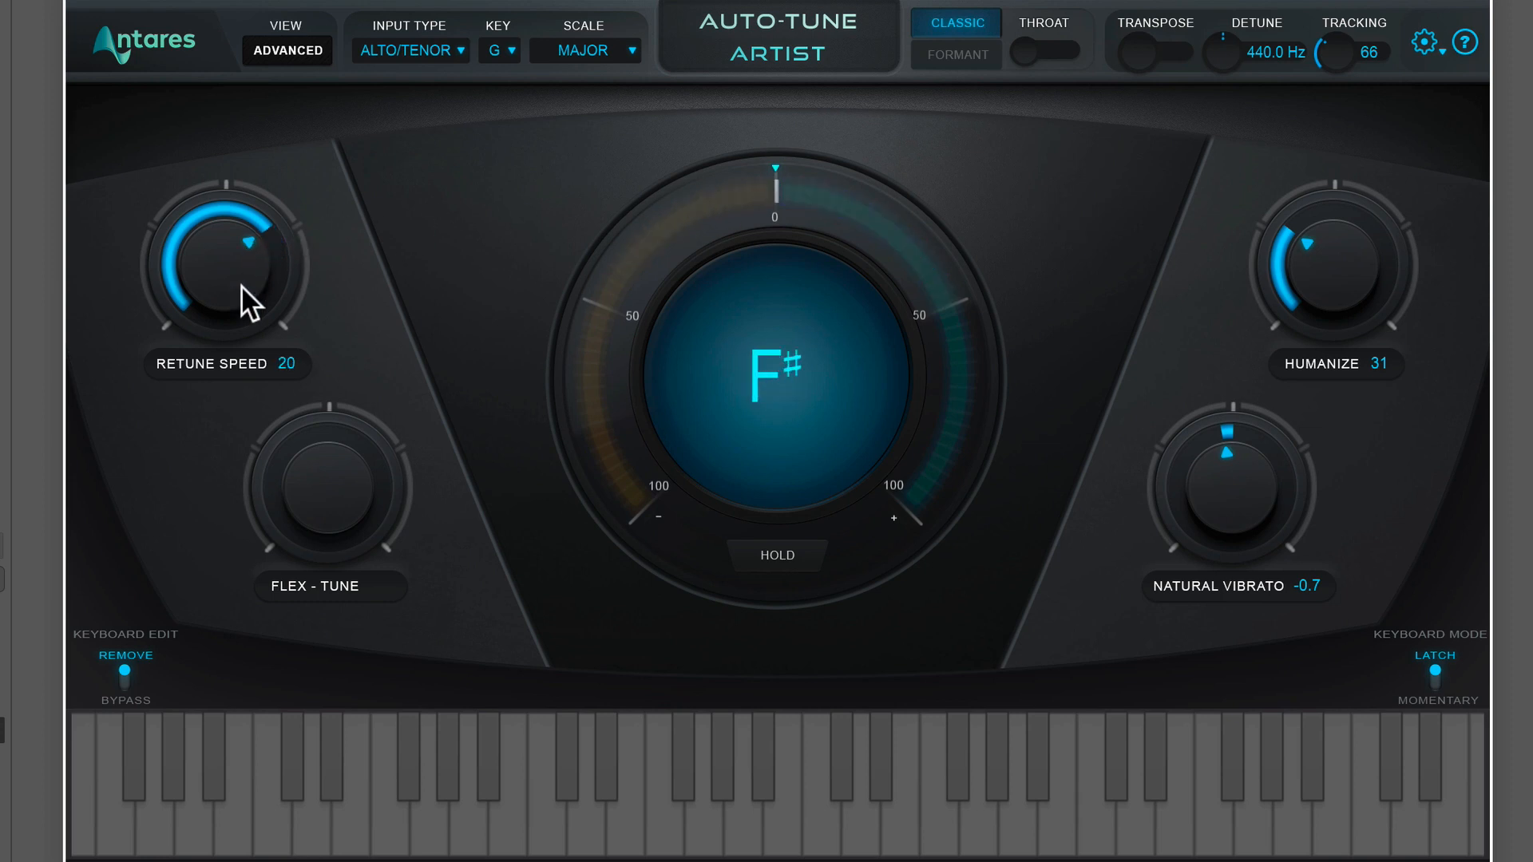
left_click_drag(240, 301, 261, 384)
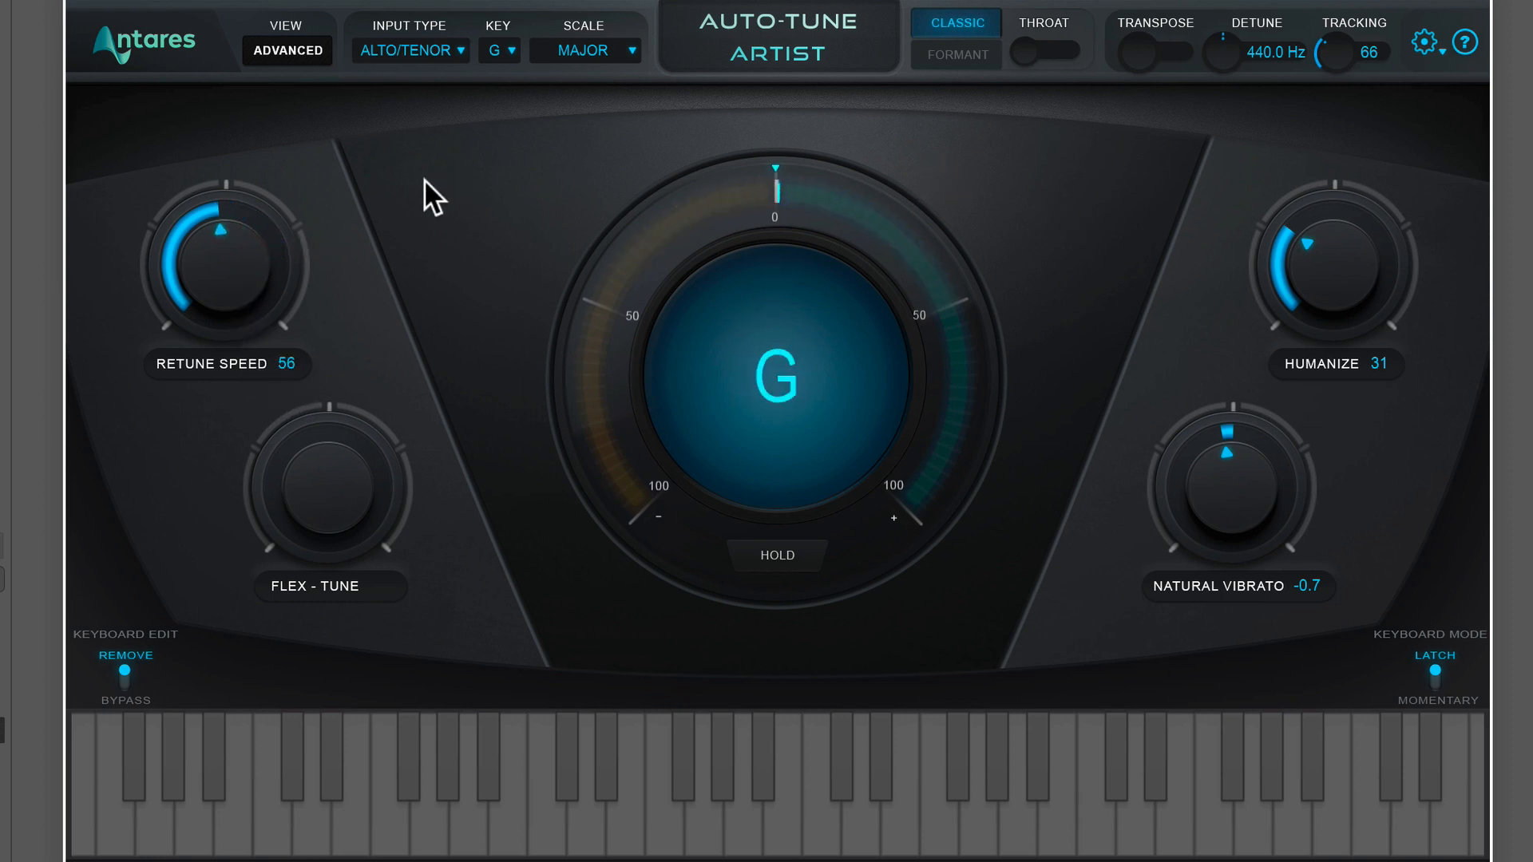
left_click_drag(241, 247, 250, 242)
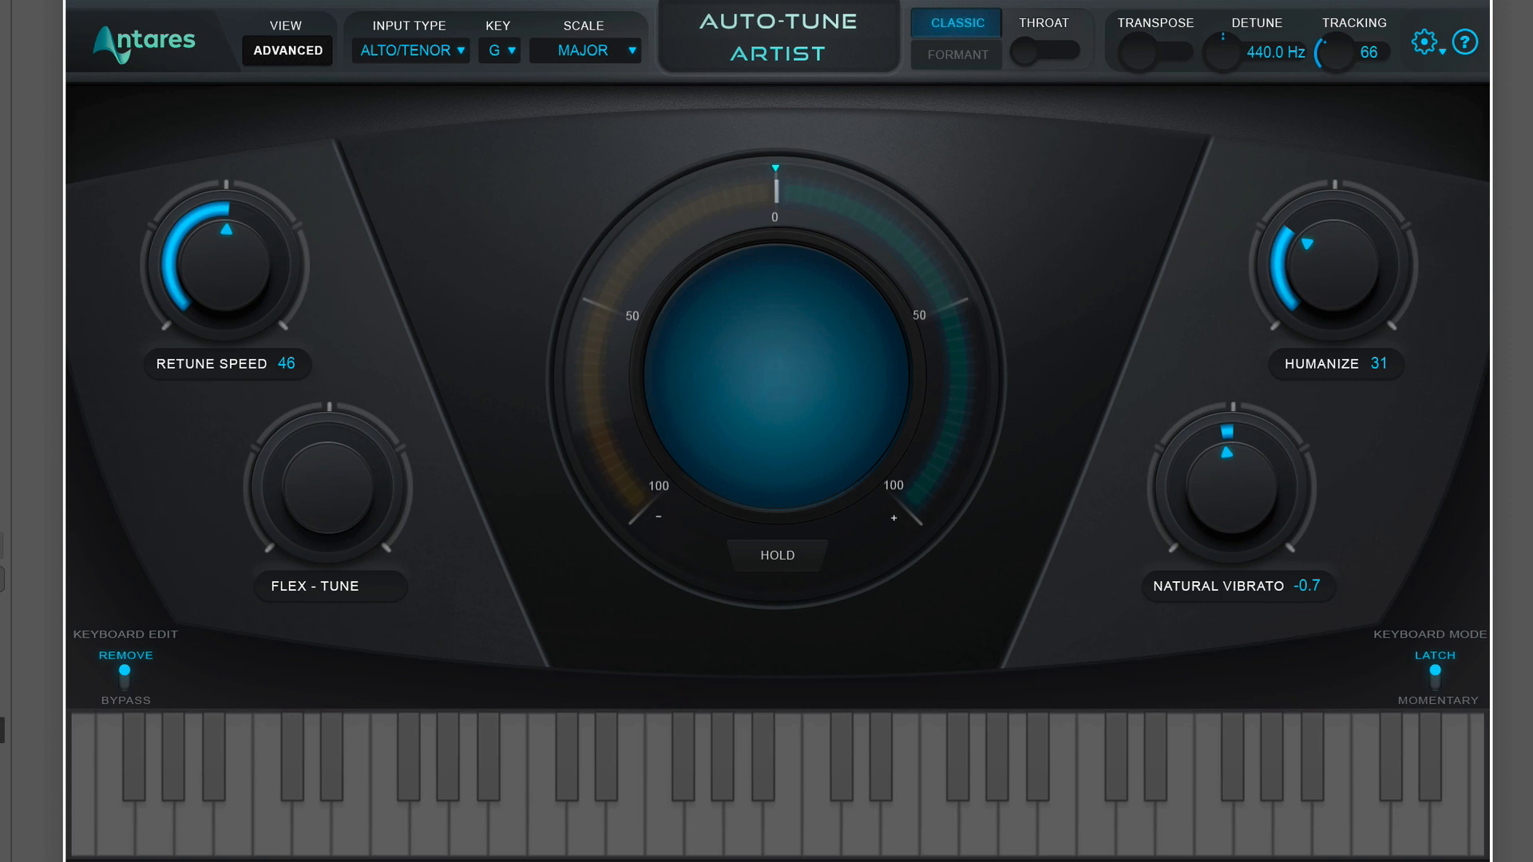
Step: Slow the correction down by setting Retune Speed to 109 and Humanize to 52
left_click_drag(253, 296, 357, 311)
left_click_drag(237, 294, 404, 312)
left_click_drag(1324, 294, 1207, 326)
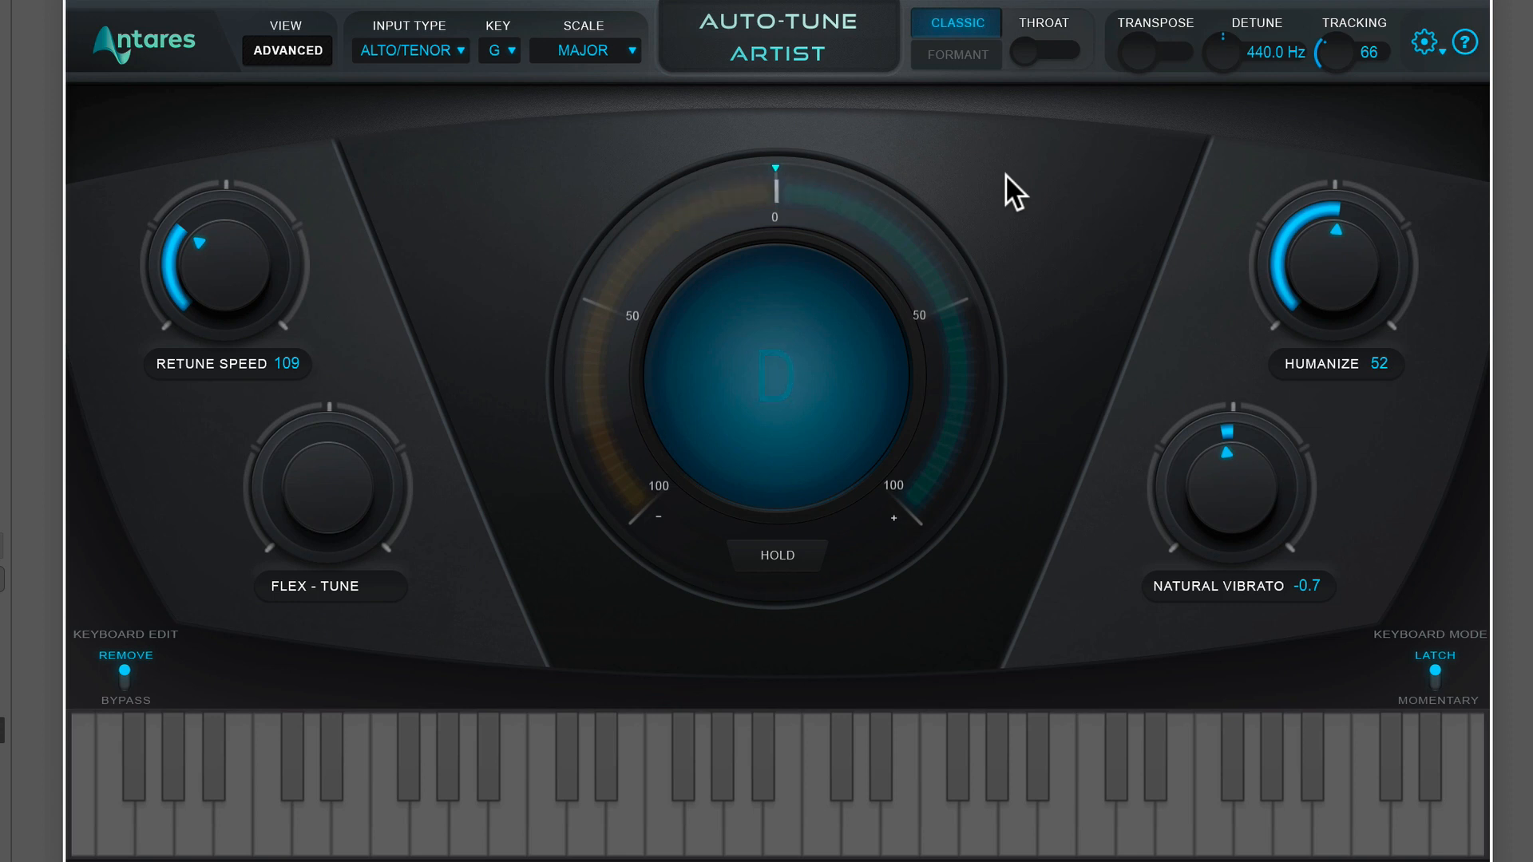
left_click_drag(257, 266, 468, 221)
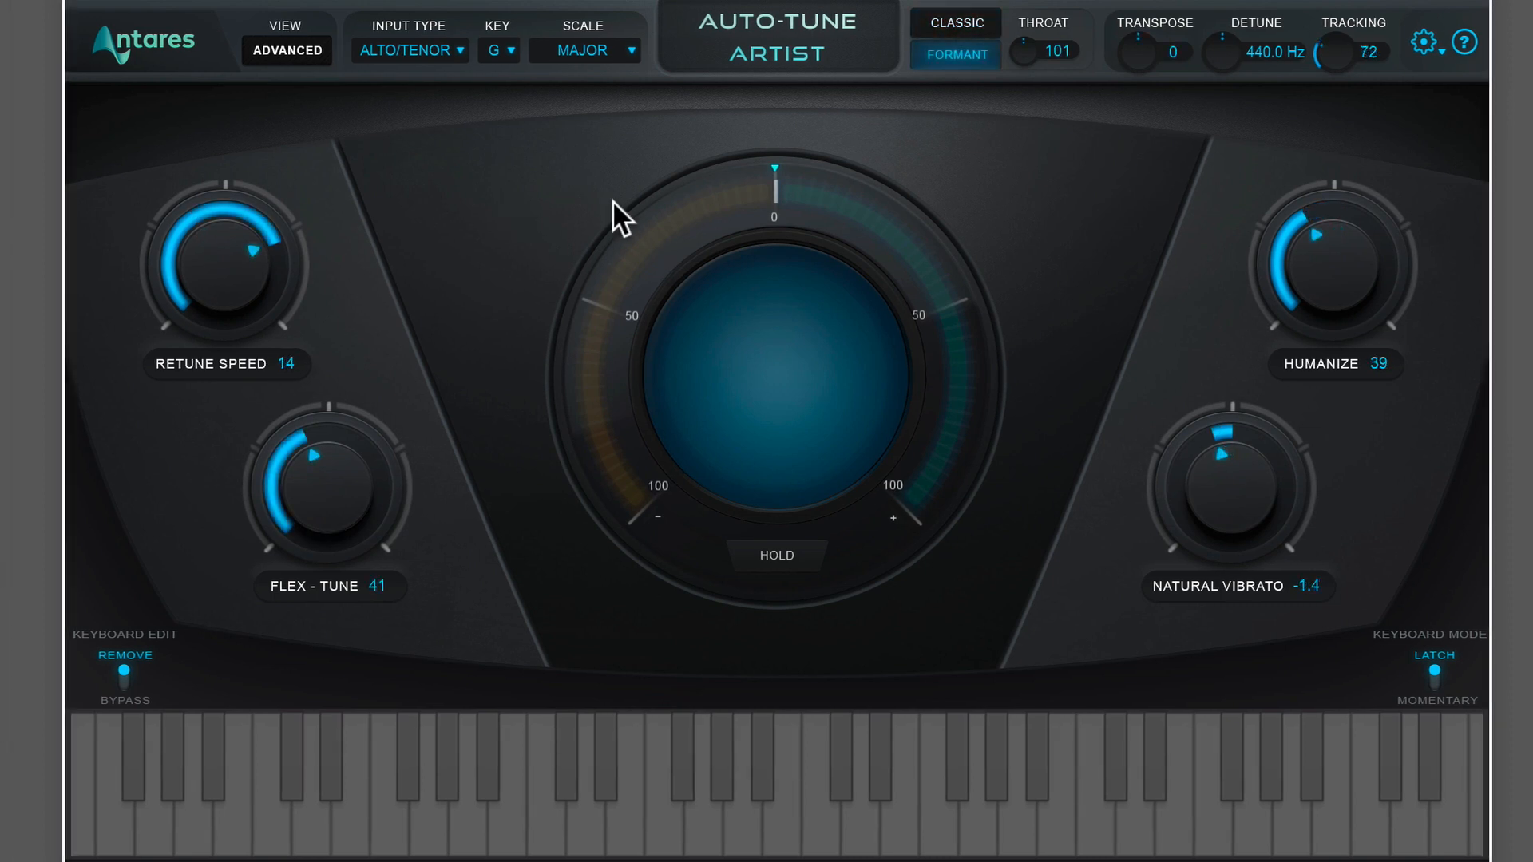
Step: Switch the plug-in from Formant to Classic mode with Retune Speed at 14
left_click(987, 25)
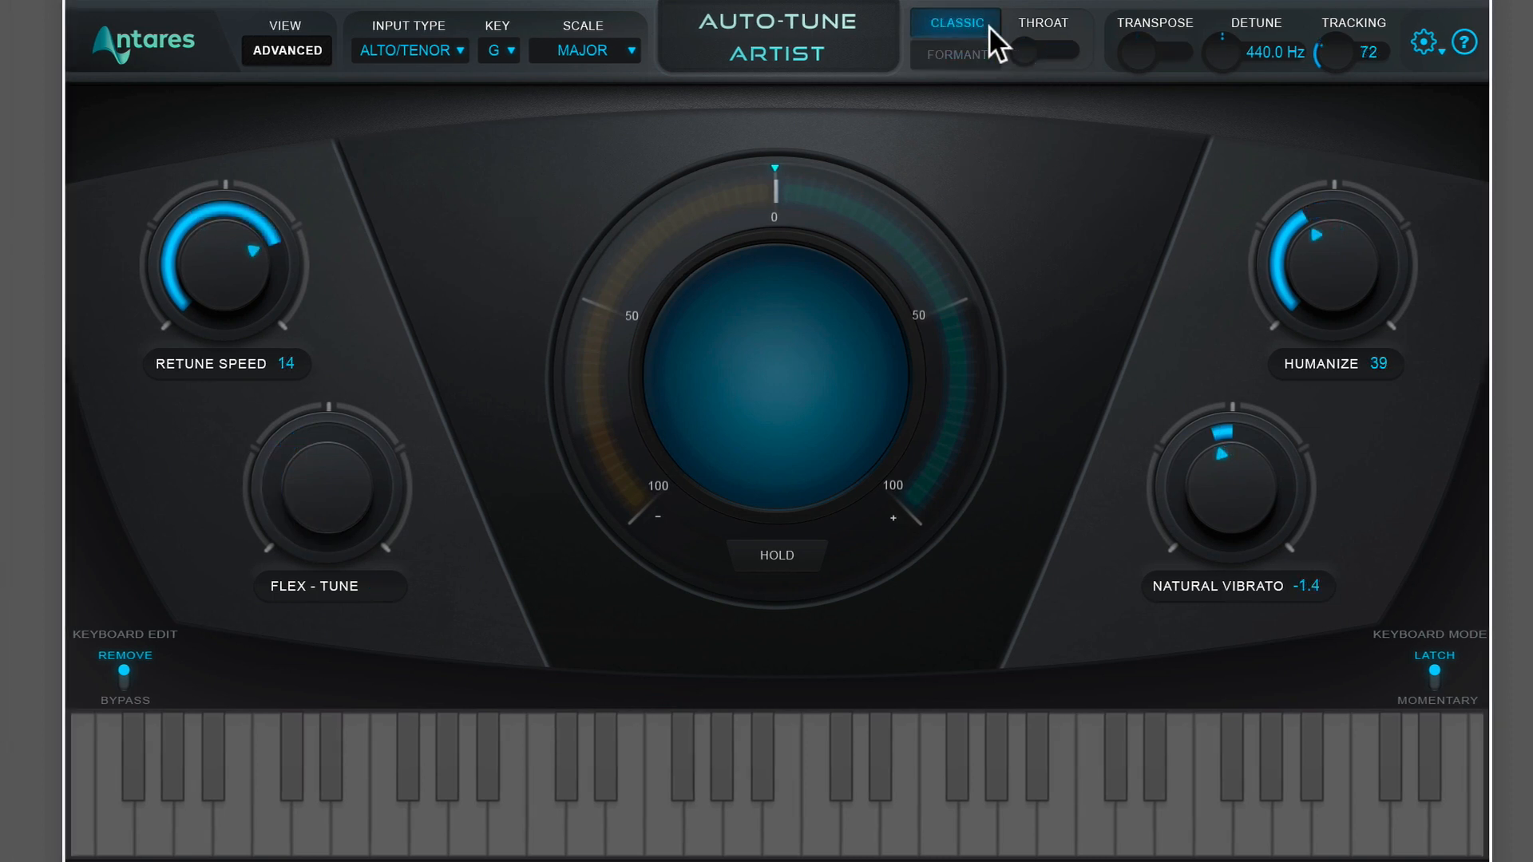
Step: Return the plug-in to Formant mode and set Retune Speed to 12, Flex-Tune to 43 and Humanize to 41
left_click(988, 25)
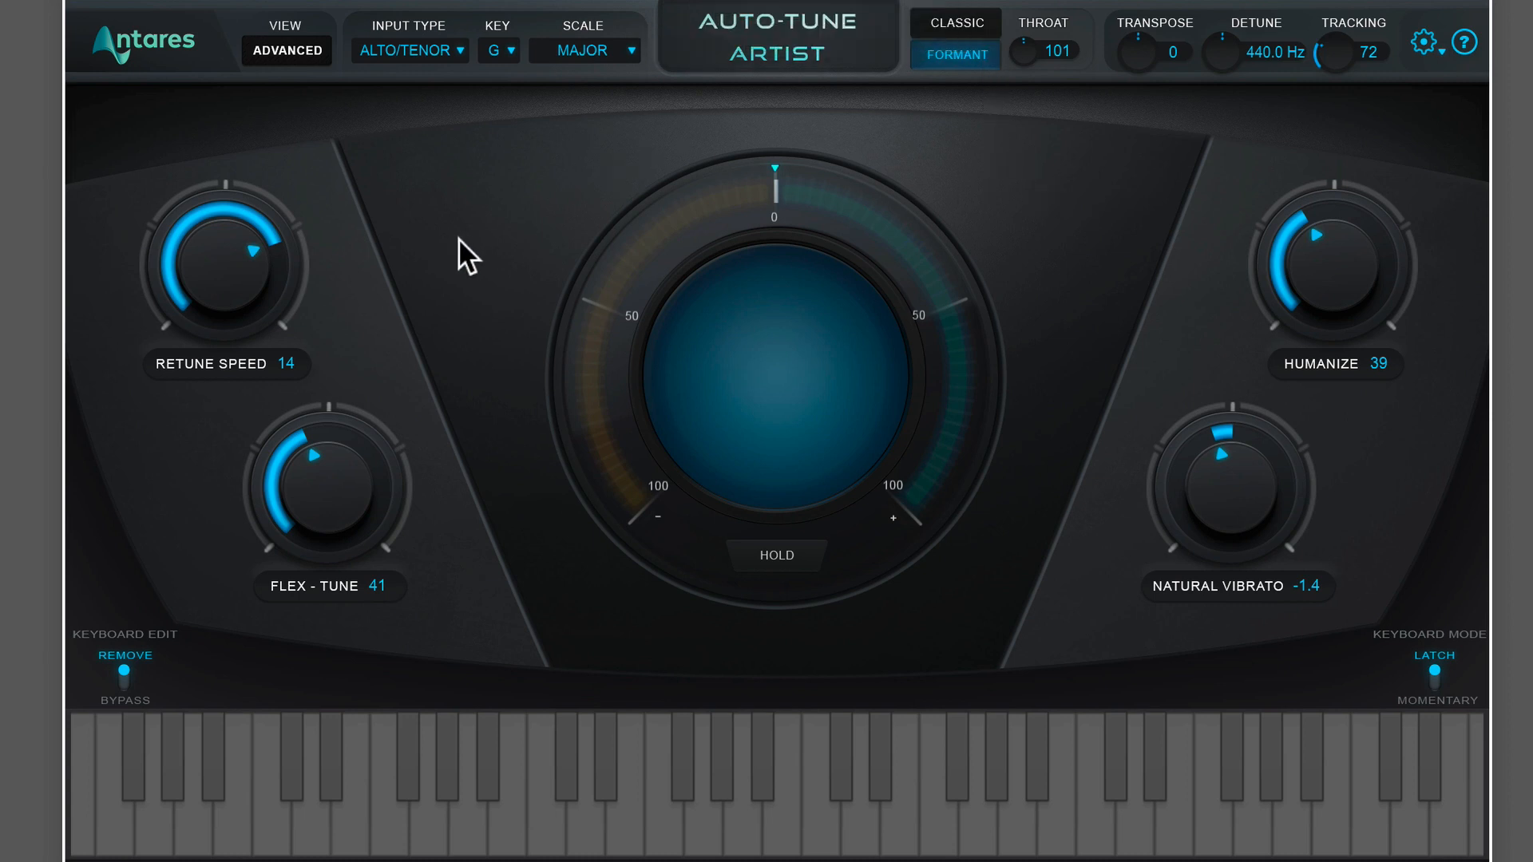
left_click_drag(214, 260, 462, 278)
mouse_move(359, 474)
left_mouse_down()
mouse_move(335, 514)
mouse_move(352, 503)
left_mouse_up()
mouse_move(1376, 322)
left_mouse_down()
mouse_move(1363, 336)
mouse_move(1374, 292)
left_mouse_up()
Step: Switch to the advanced view and set the scale to Chromatic
left_click(308, 52)
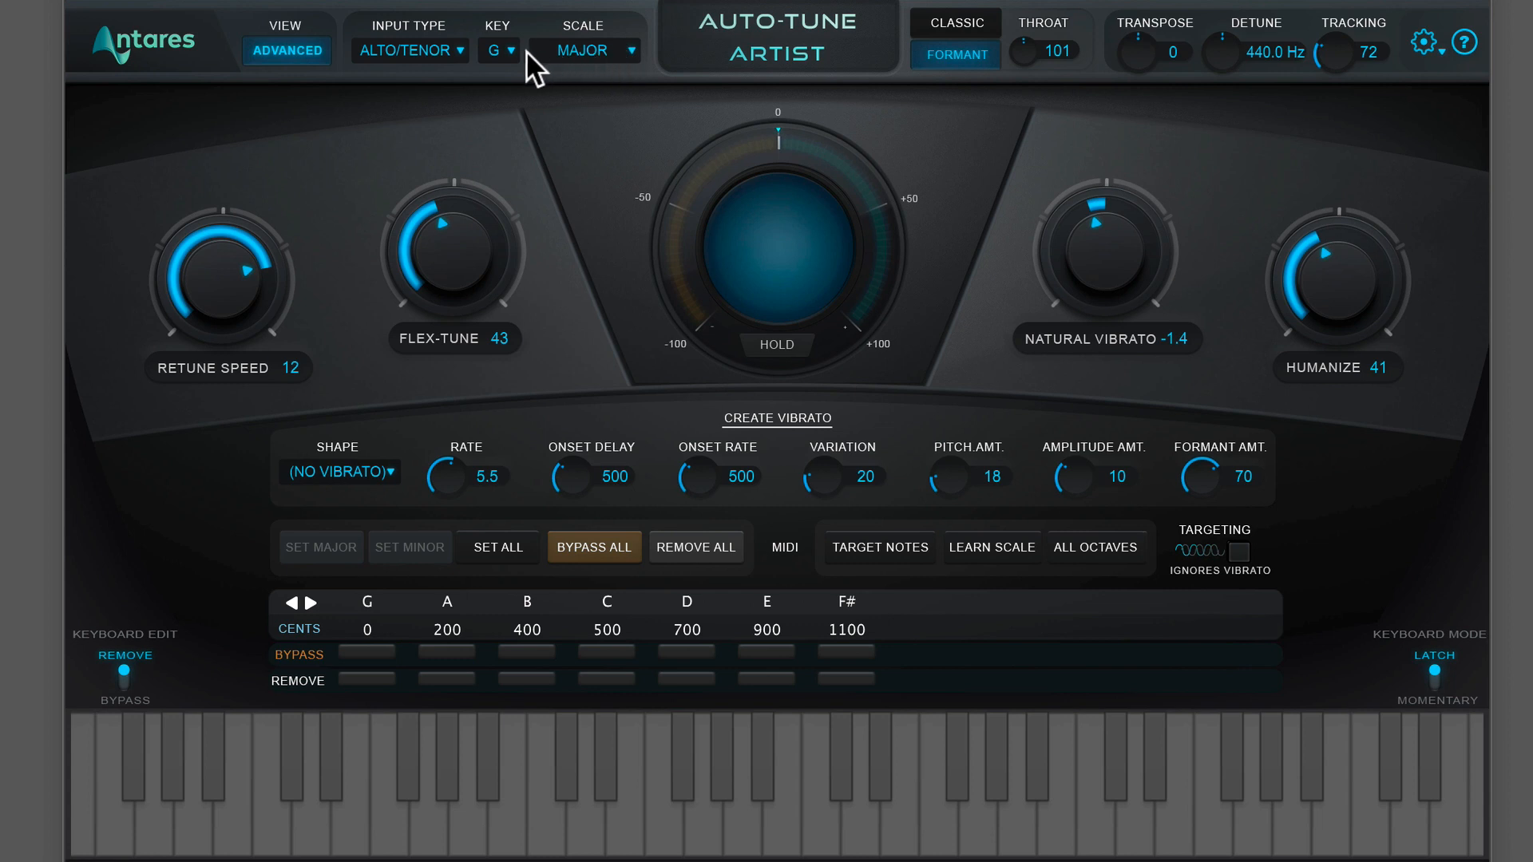
left_click(583, 49)
left_click(624, 139)
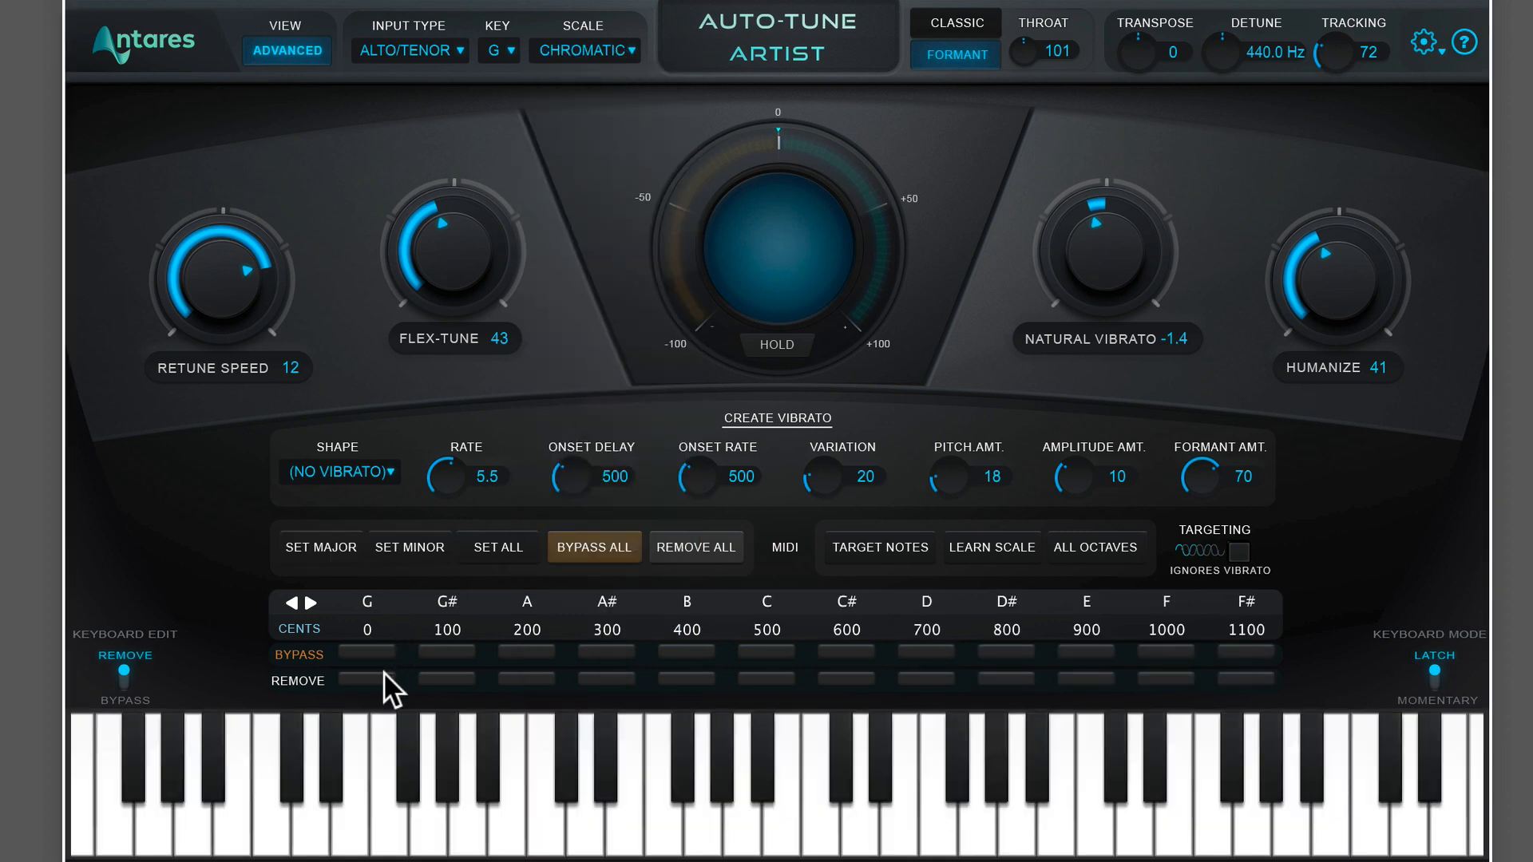
Step: Remove the notes G#, A#, C#, D# and F from the chromatic scale
left_click(447, 679)
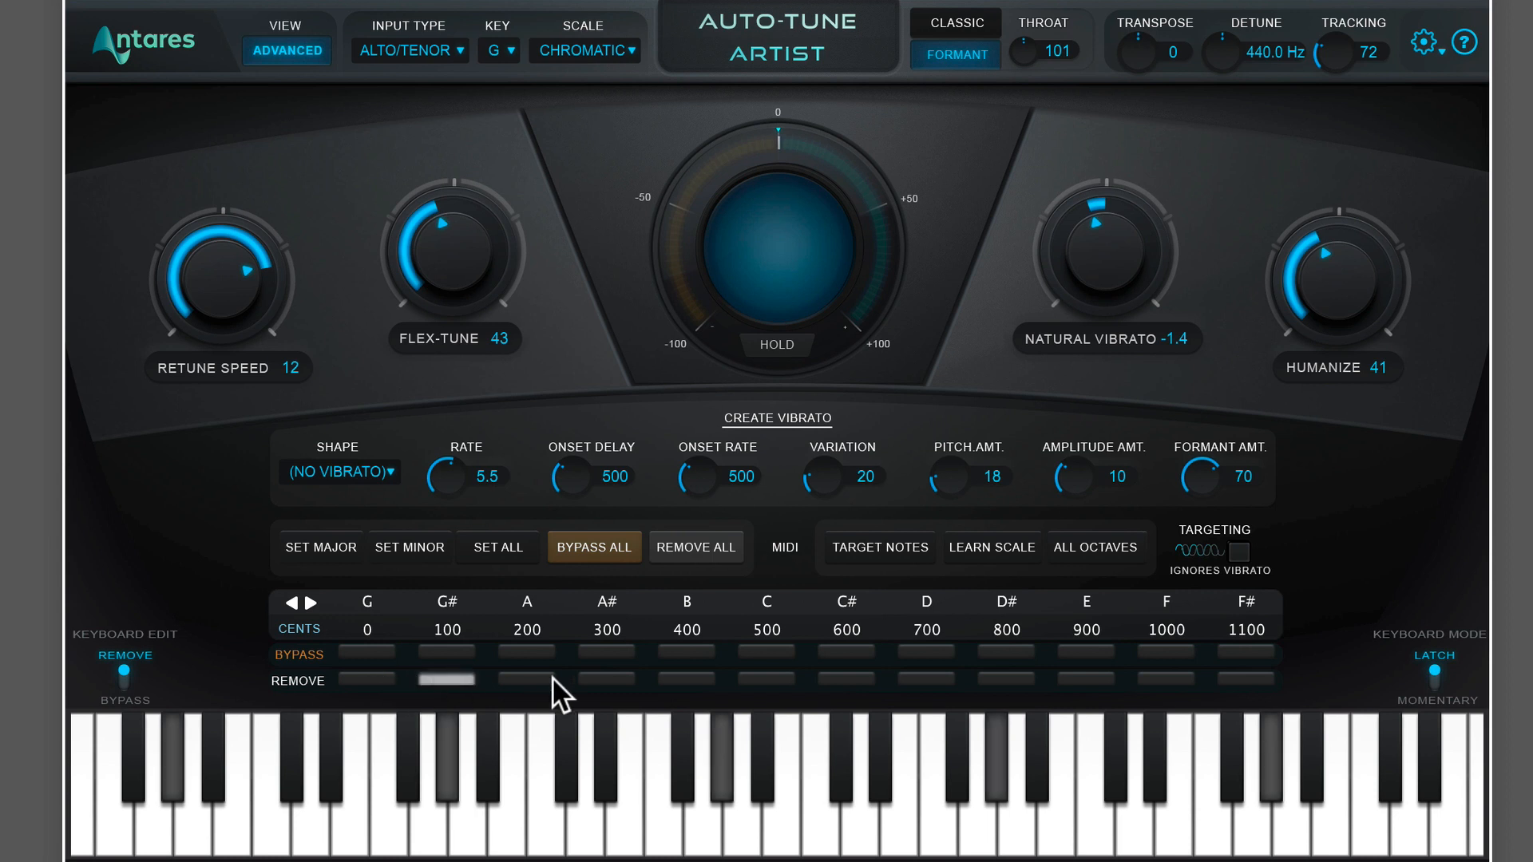
left_click(603, 677)
left_click(767, 676)
left_click(766, 676)
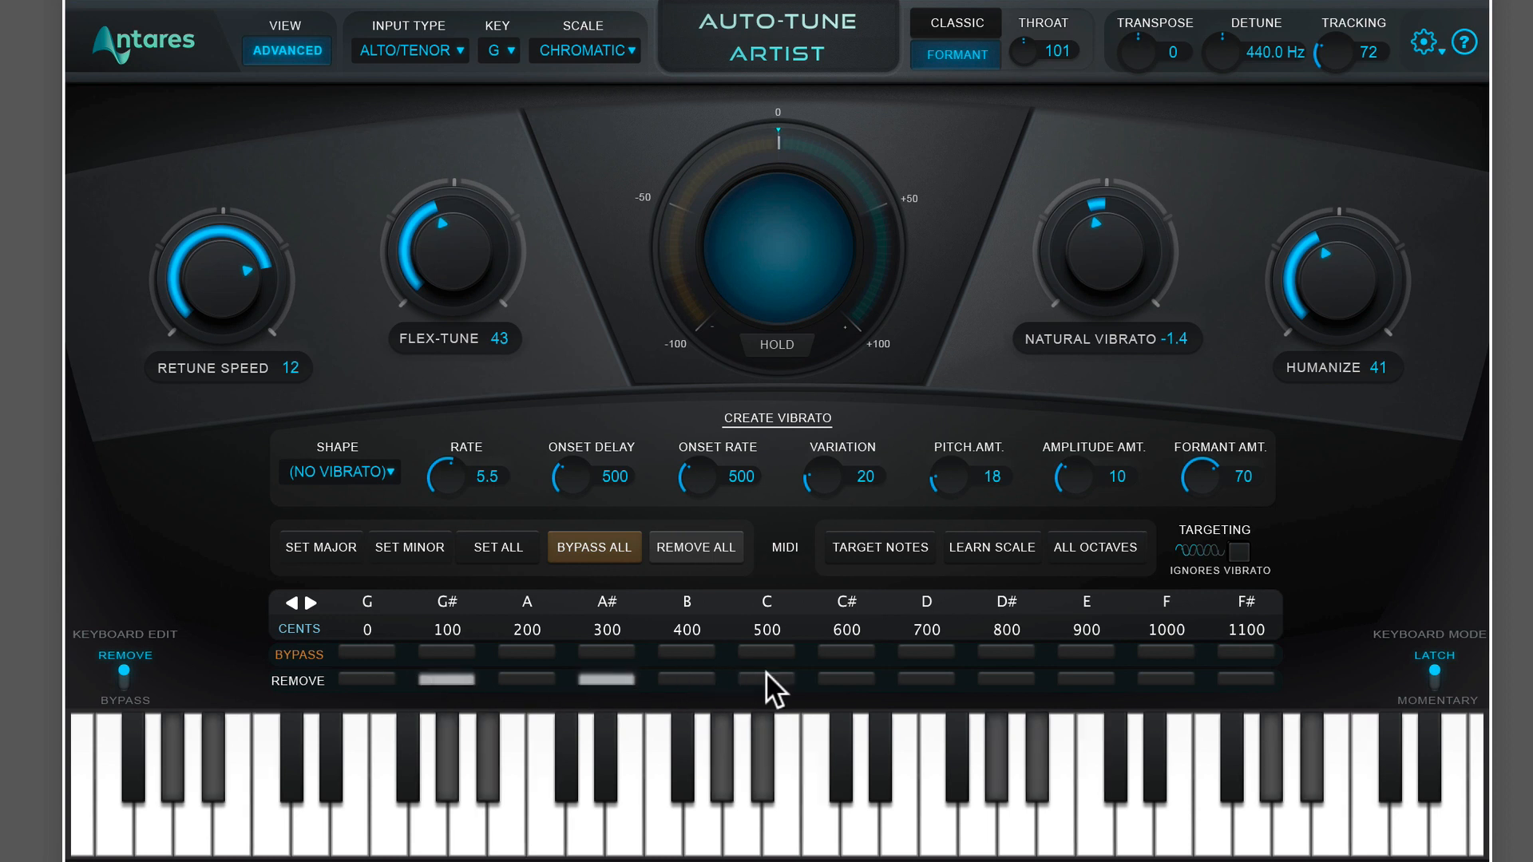
left_click(847, 677)
left_click(1008, 678)
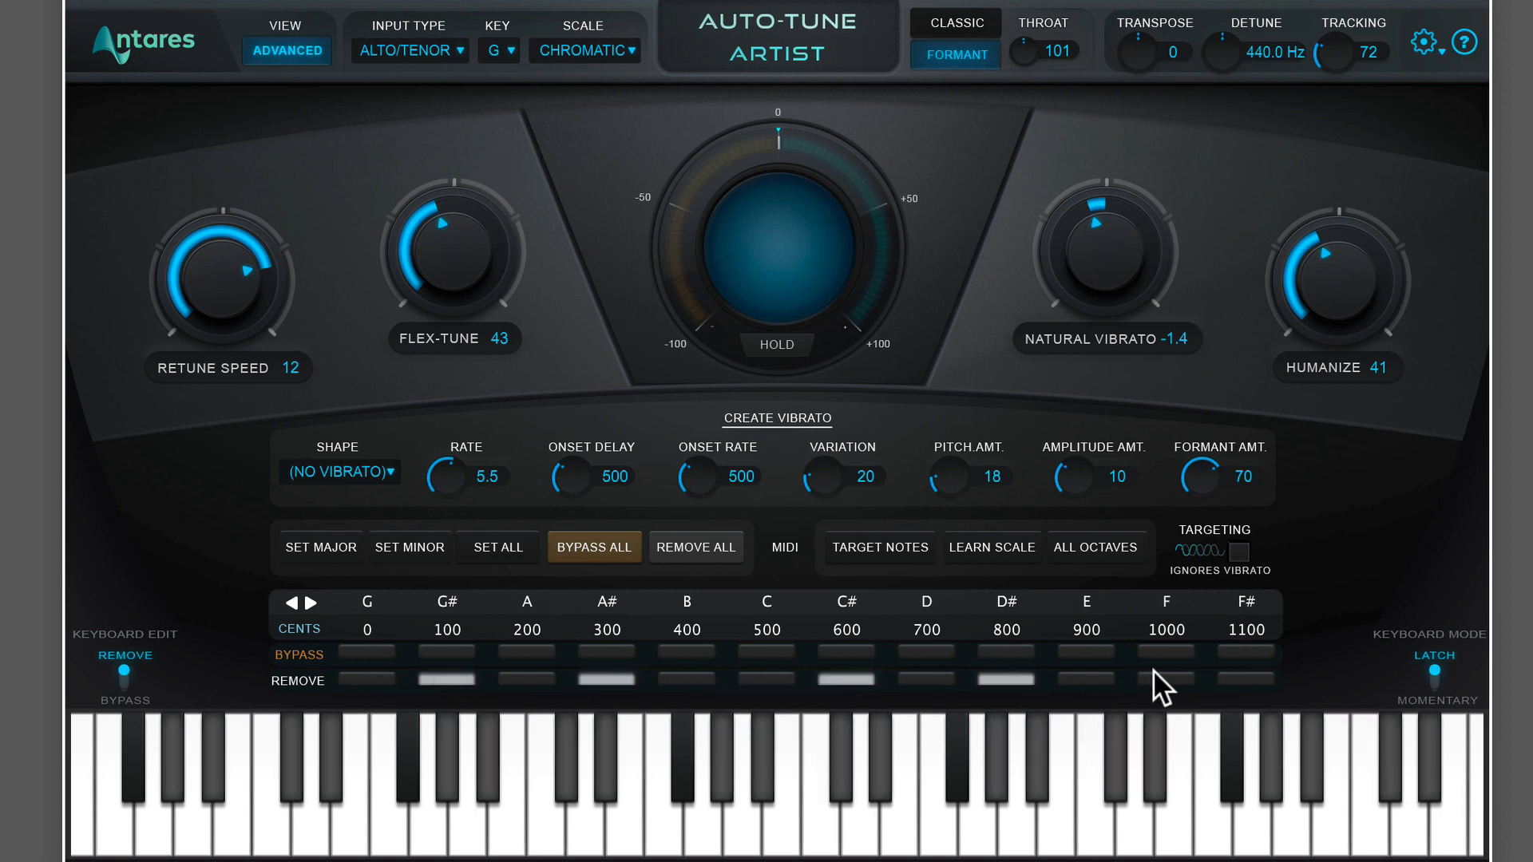
left_click(1164, 675)
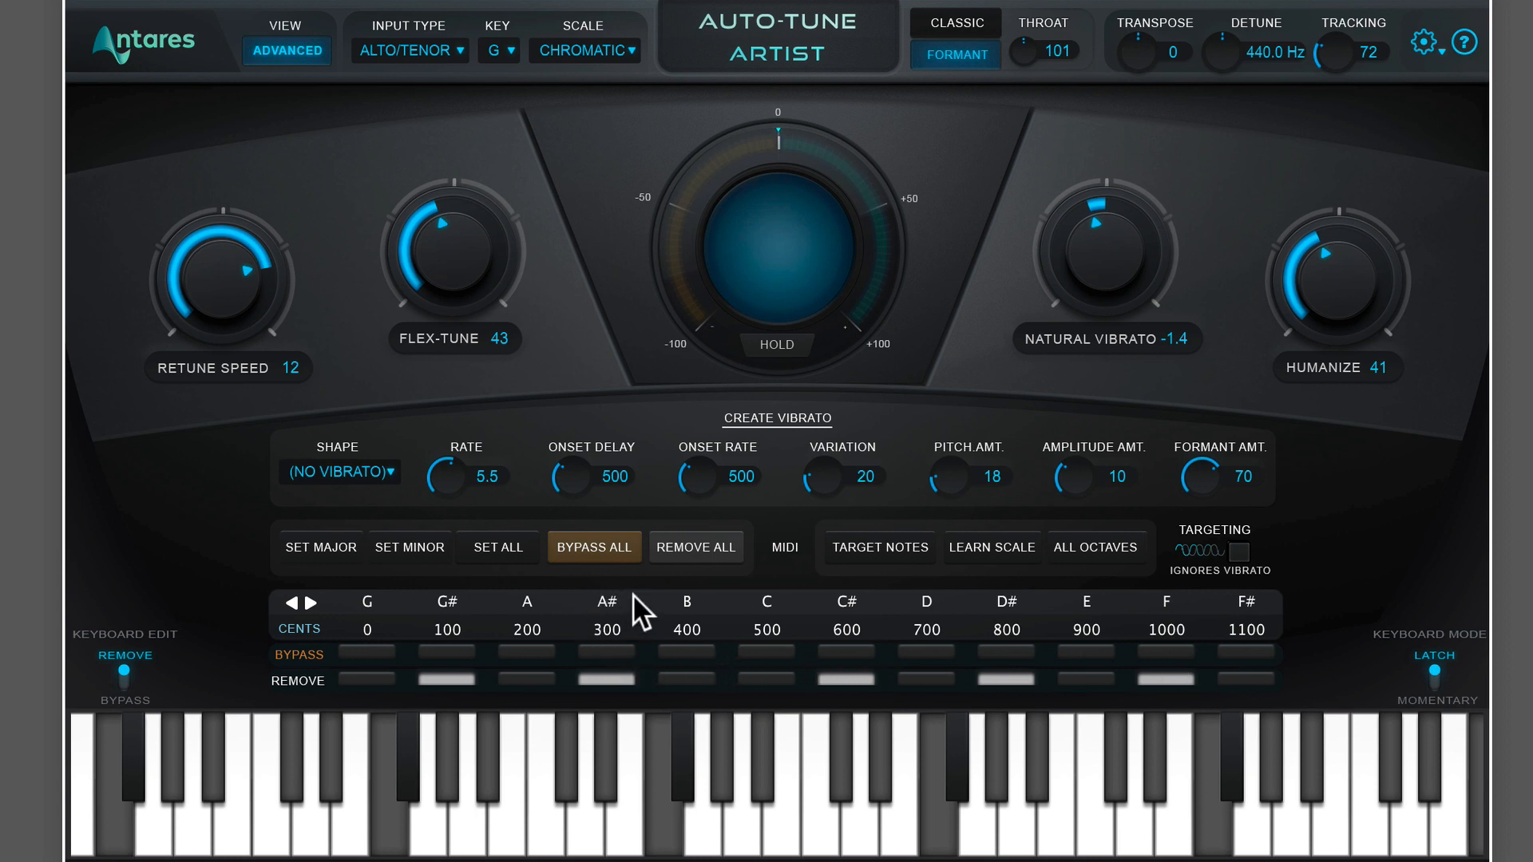
Step: Try A# as a bypassed note instead of a removed one, and mark it removed again
left_click(600, 678)
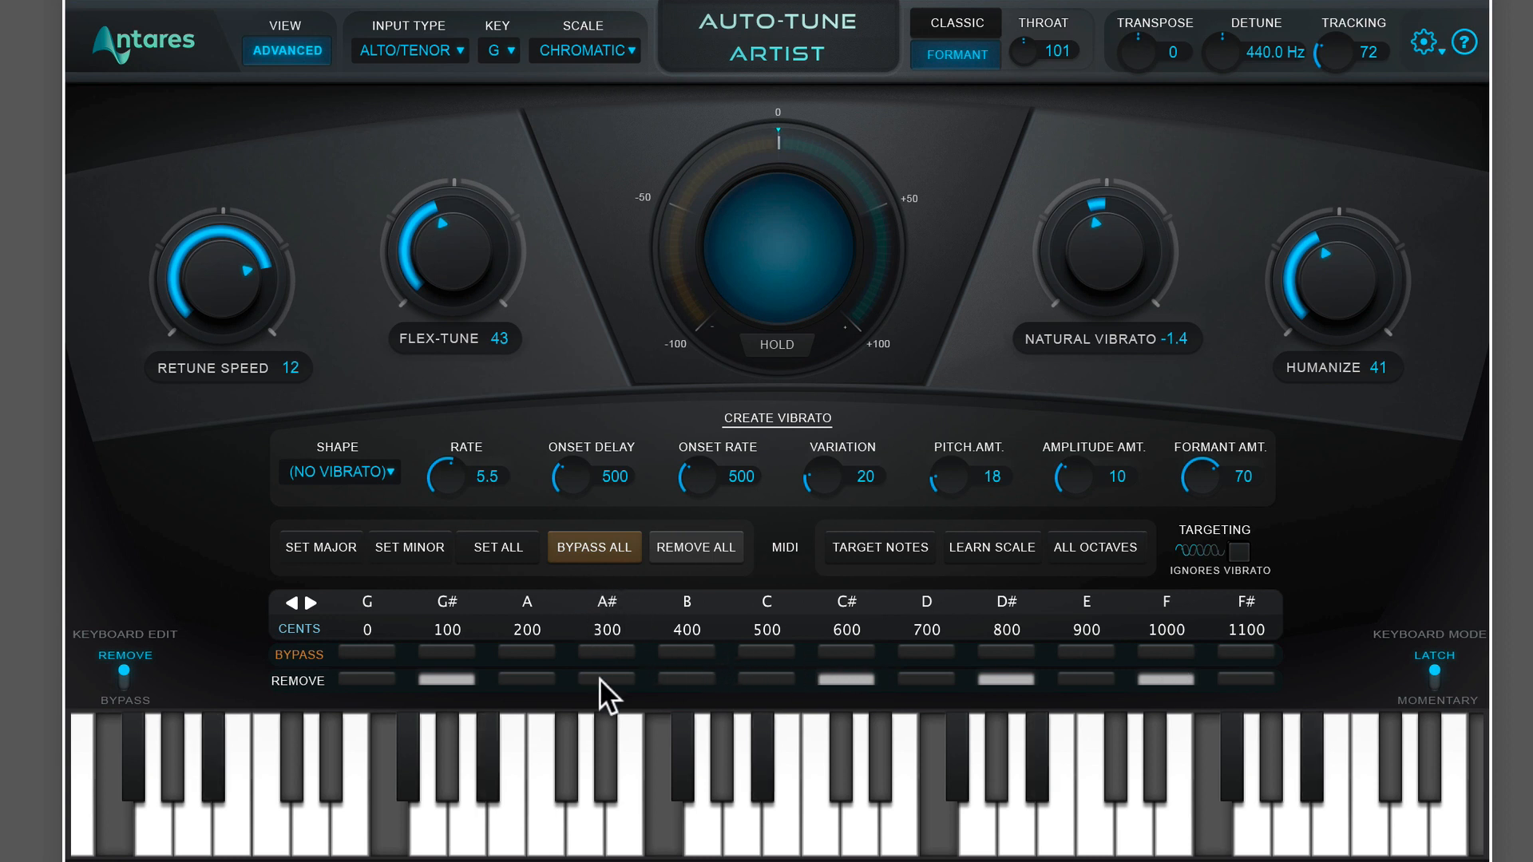
left_click(604, 654)
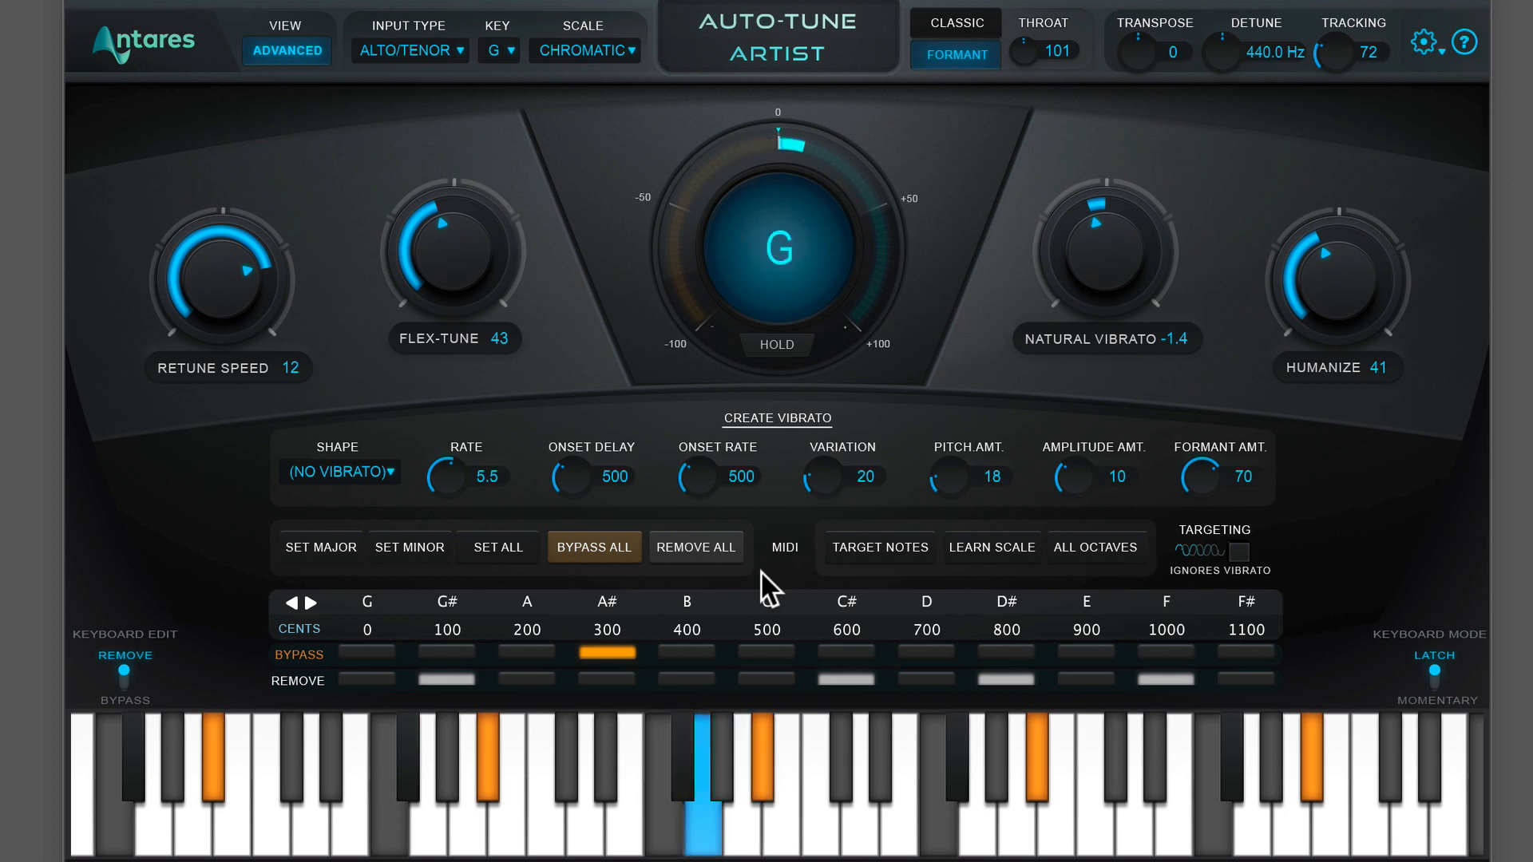
left_click(623, 655)
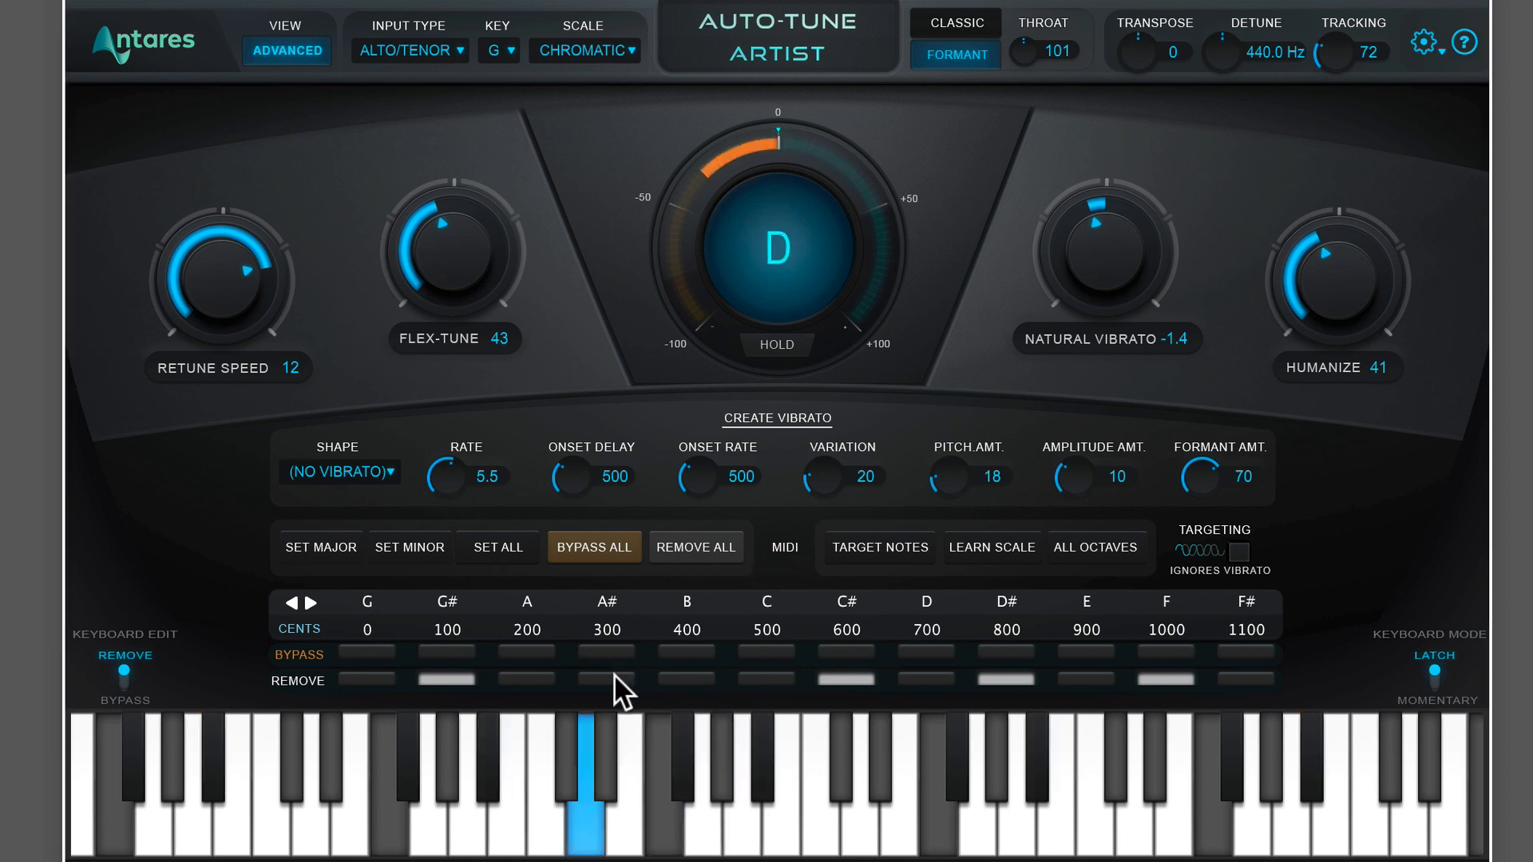
left_click(614, 675)
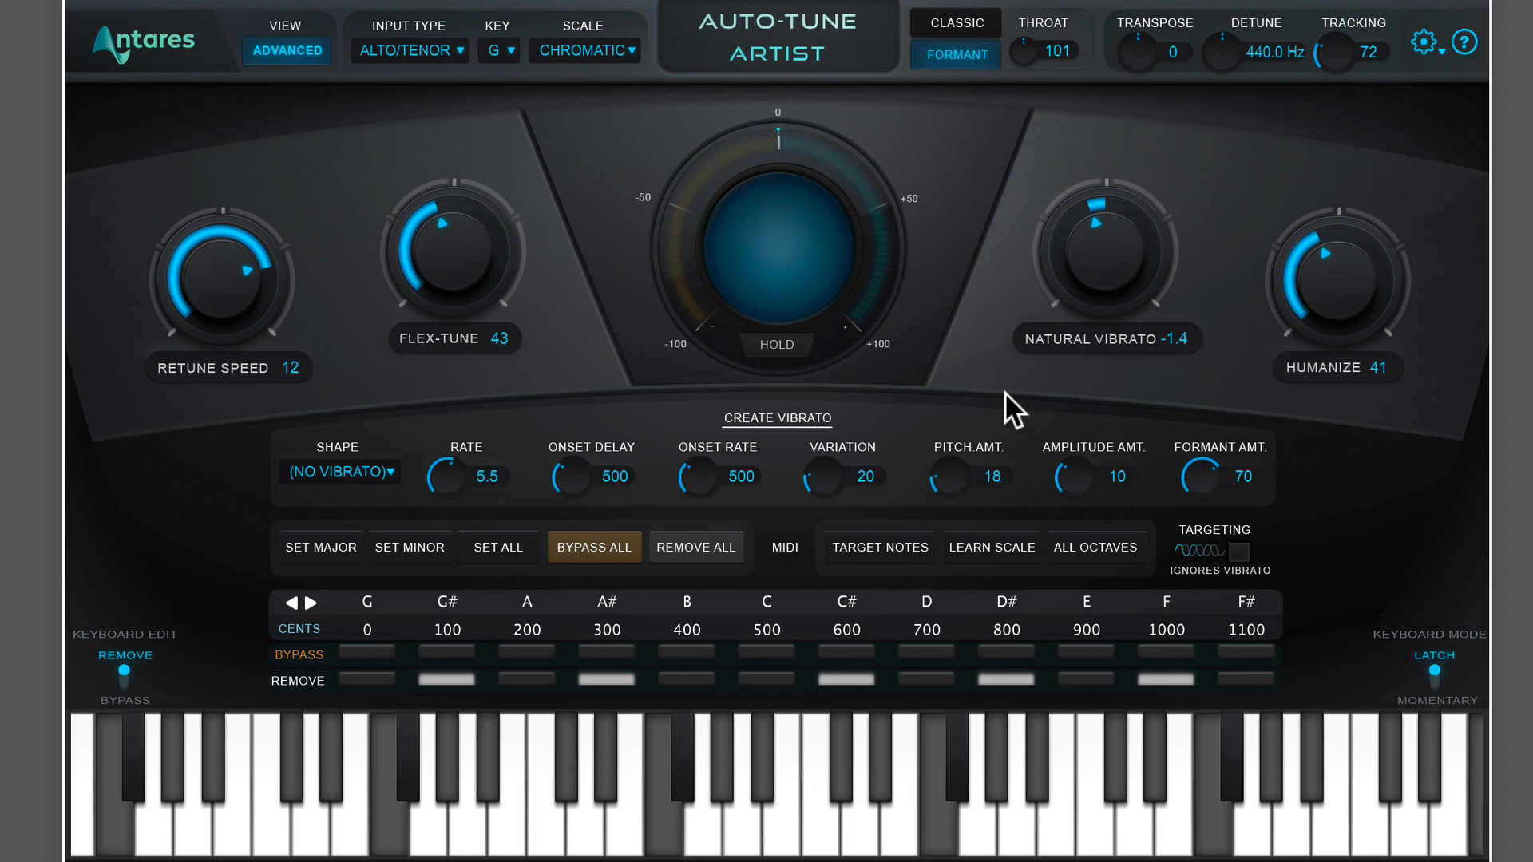
Step: Toggle the bypass on A# repeatedly to compare it with an active note, ending with A# removed
left_click(620, 651)
left_click(620, 651)
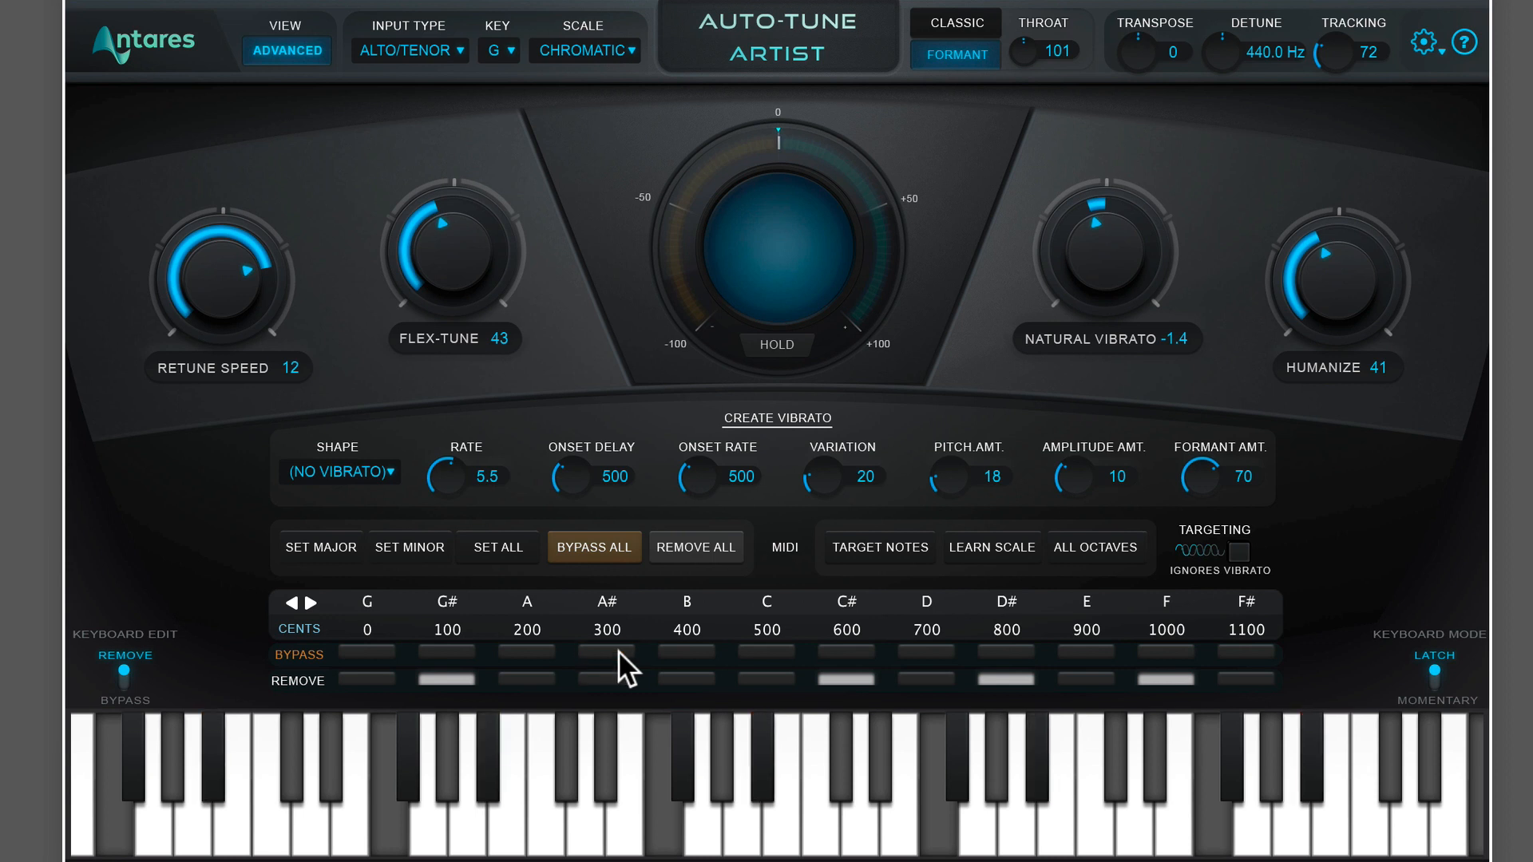
left_click(618, 650)
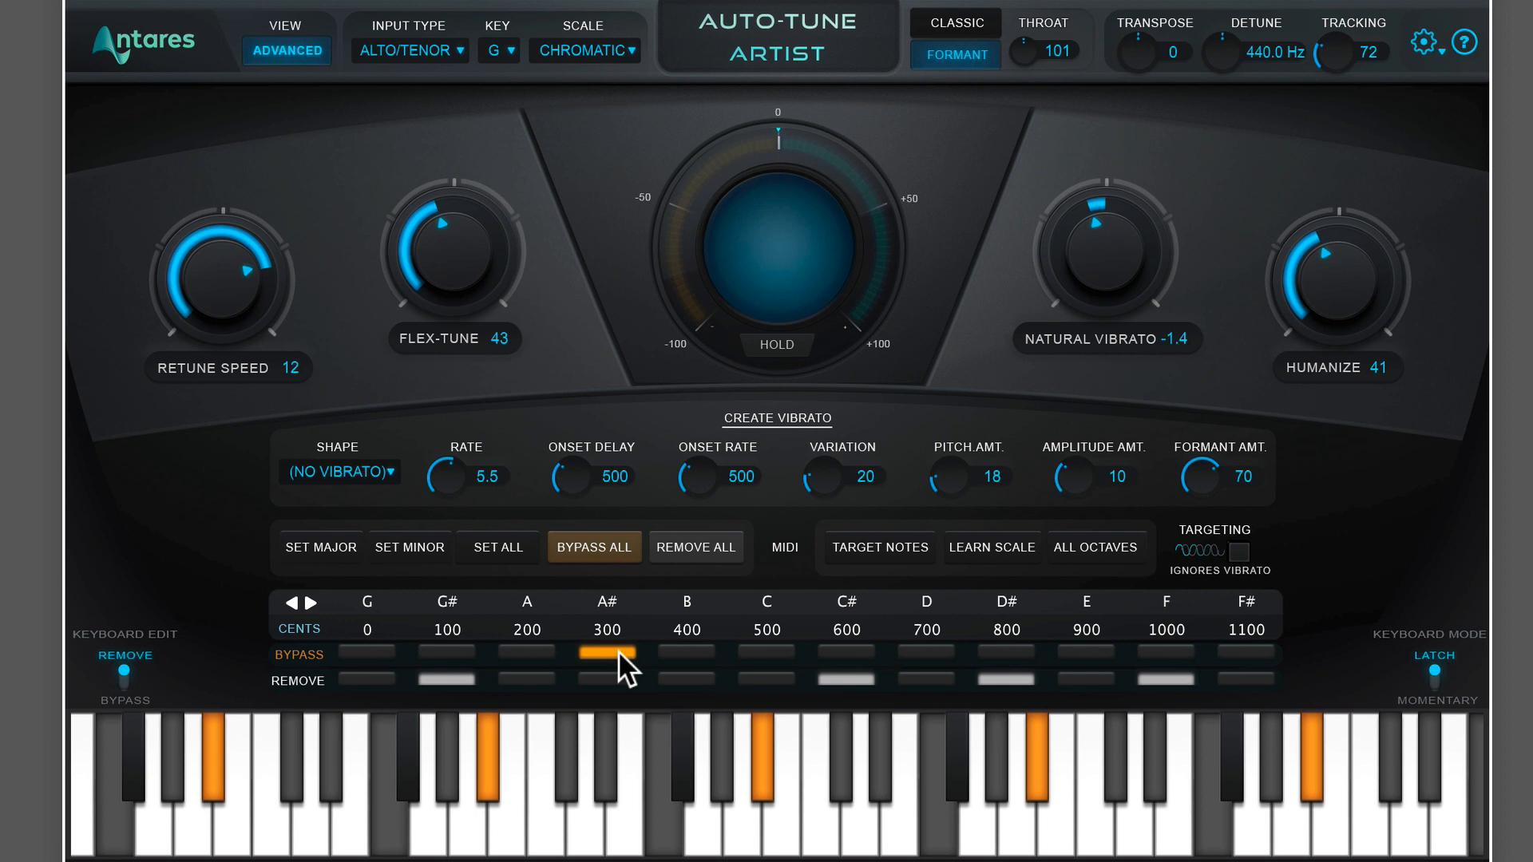
left_click(618, 651)
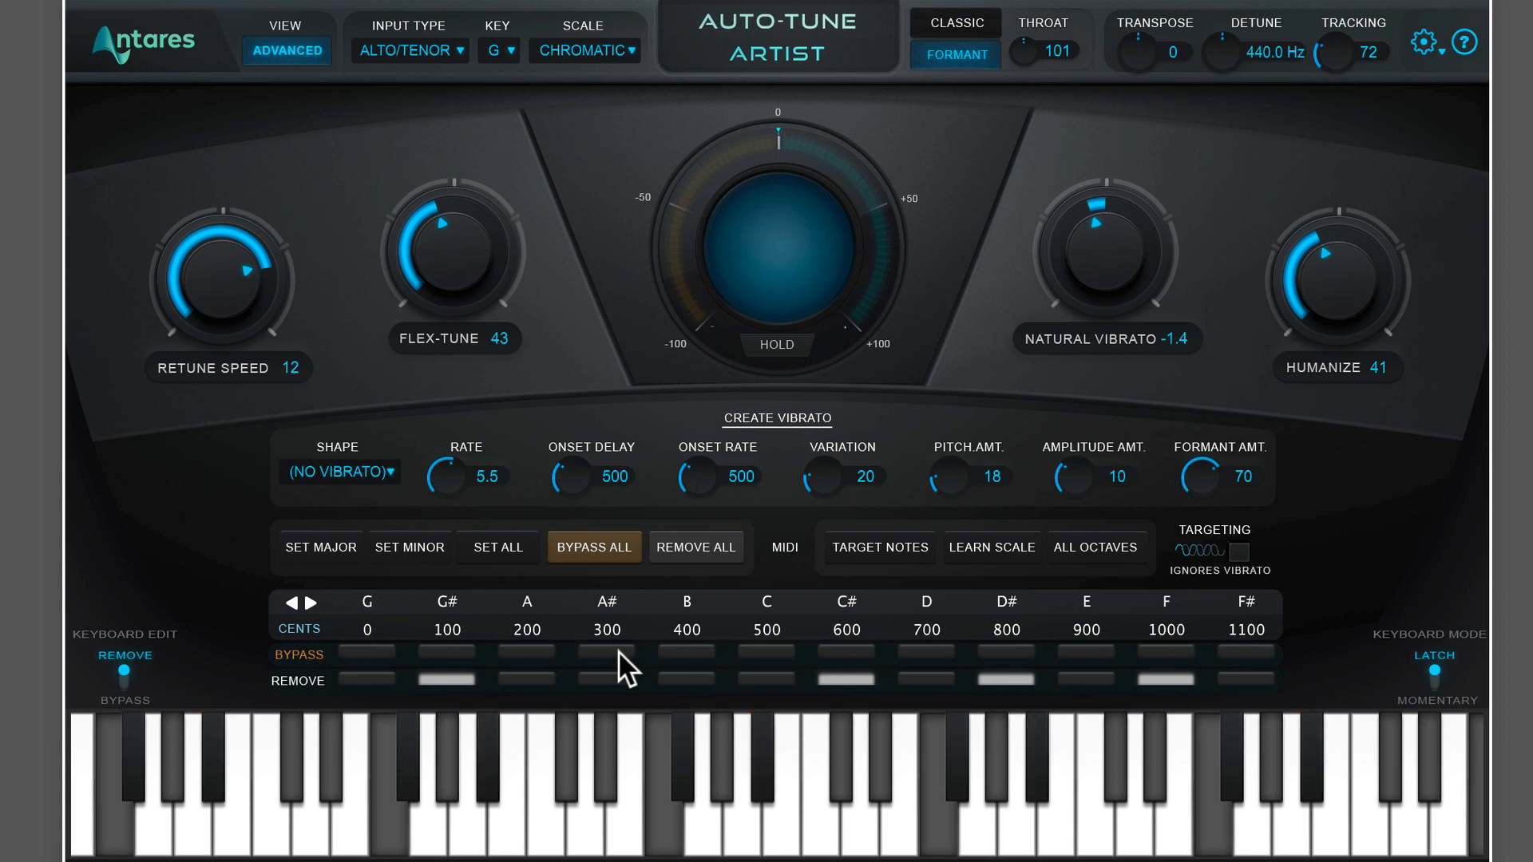
left_click(618, 651)
left_click(618, 650)
left_click(611, 678)
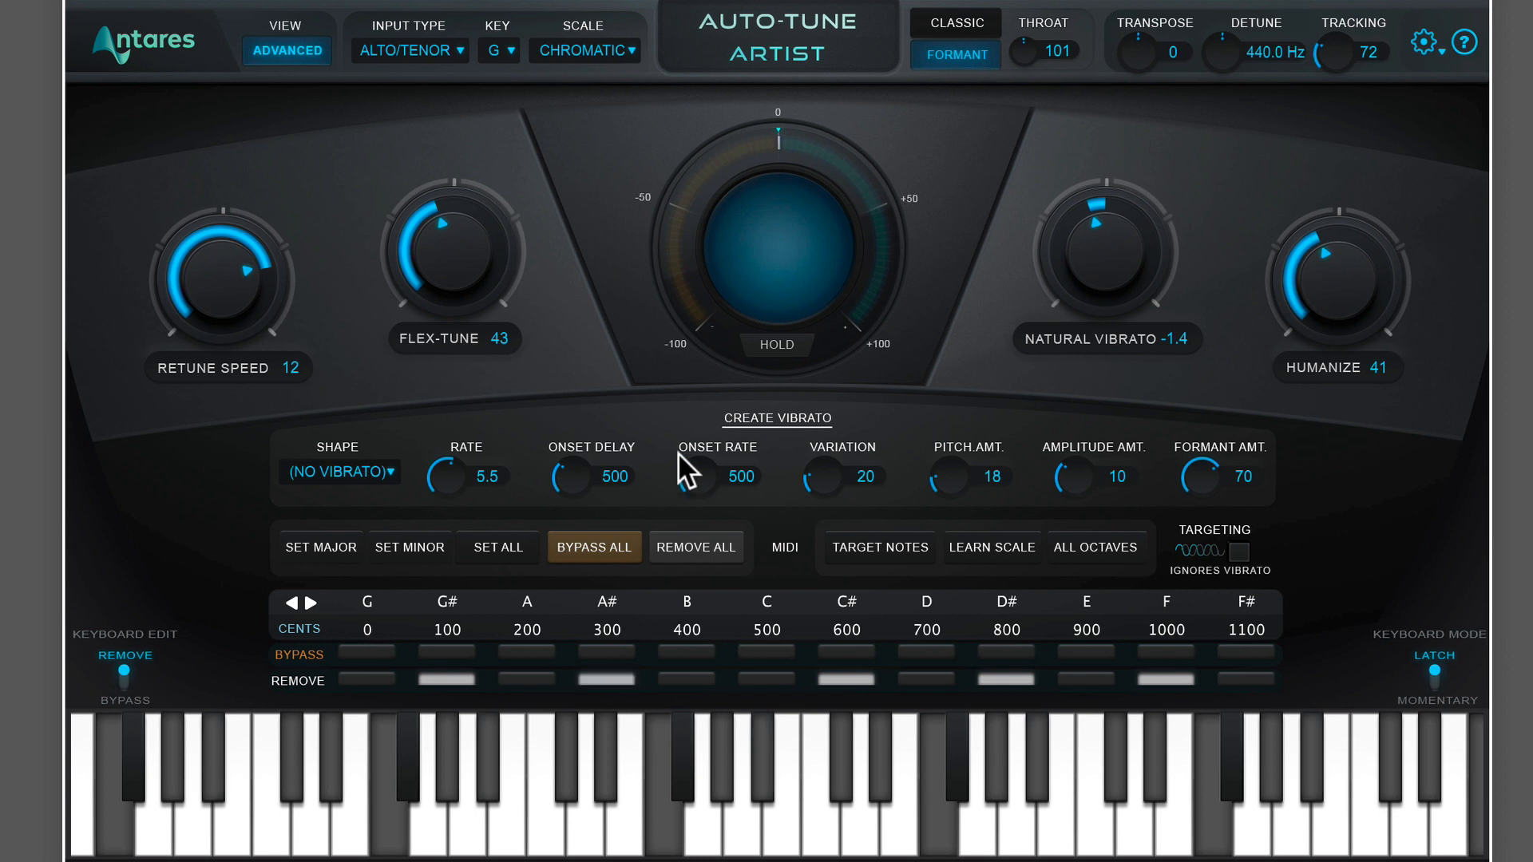